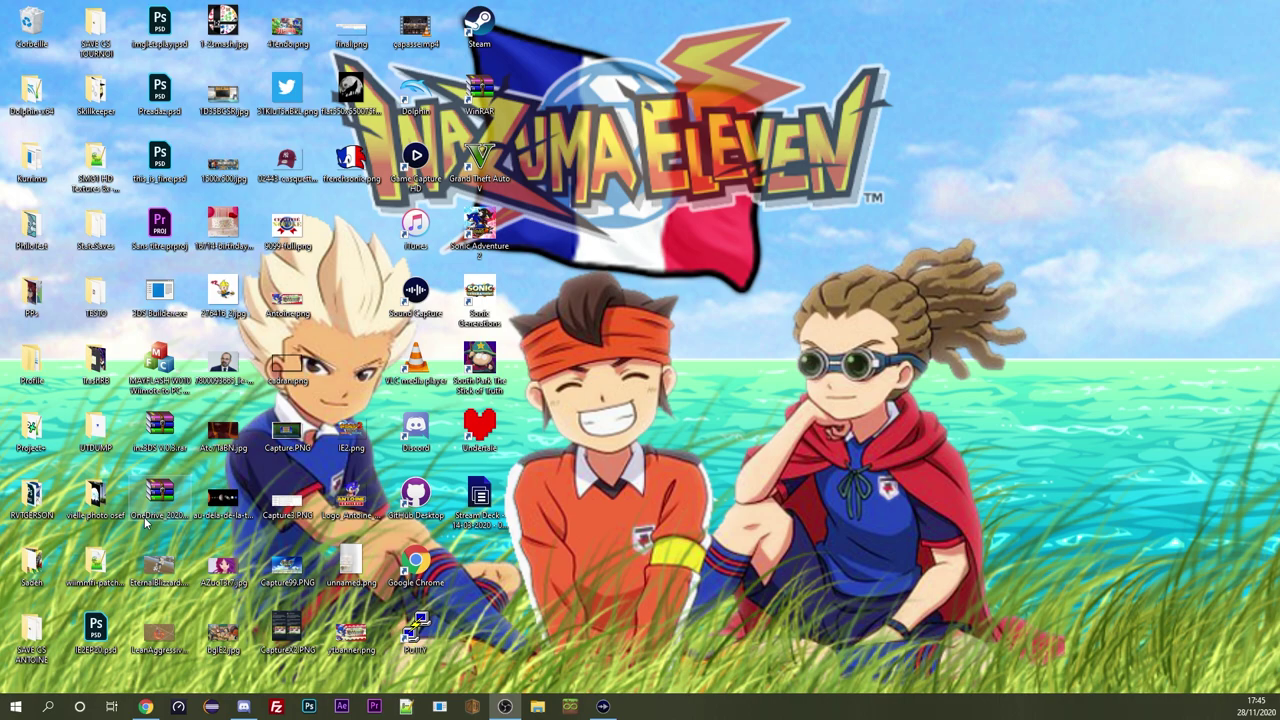
Bring Chrome forward, scroll the Parsec page to the top, and switch to the YouTube Dolphin tutorial tab
click(146, 707)
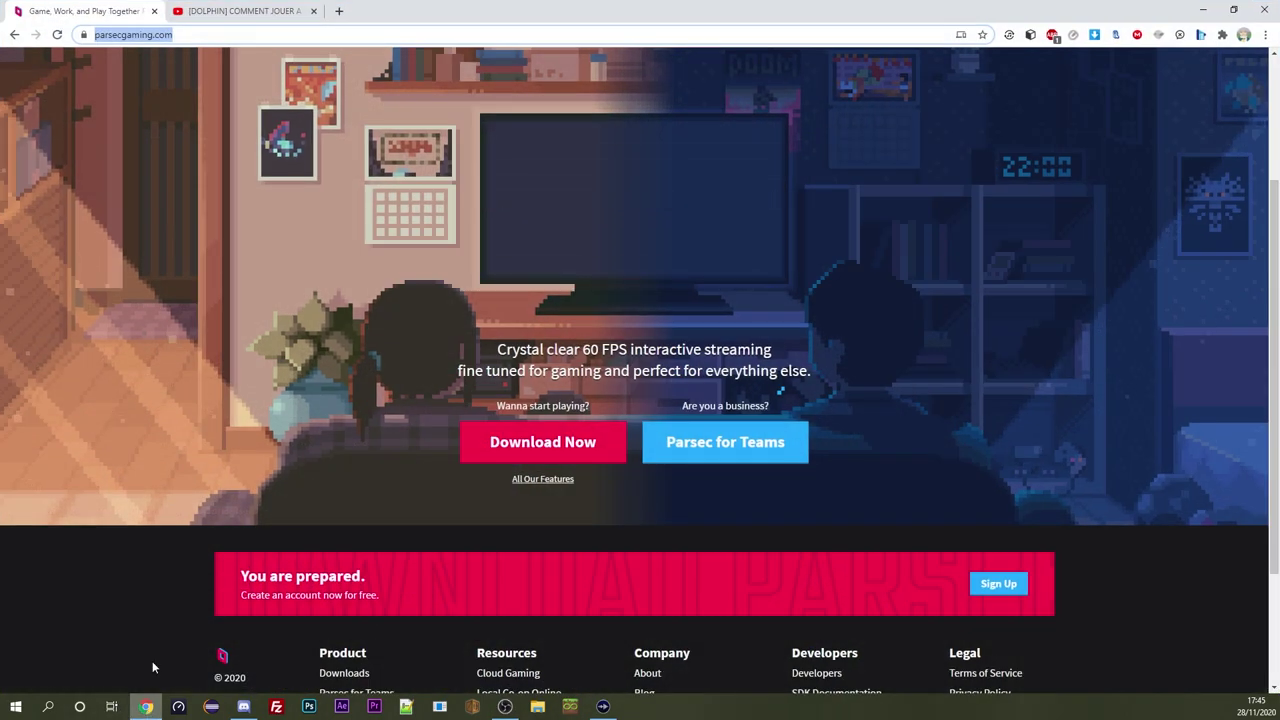
scroll(343, 300, up, 3)
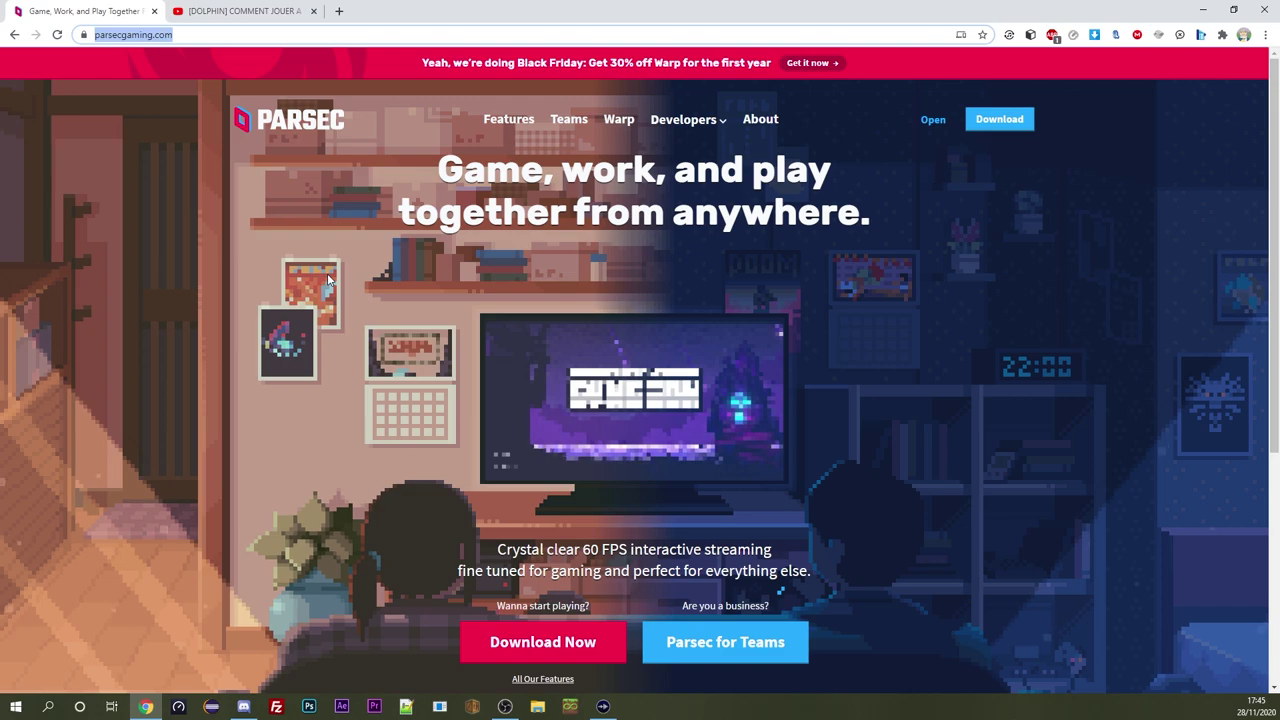
click(235, 11)
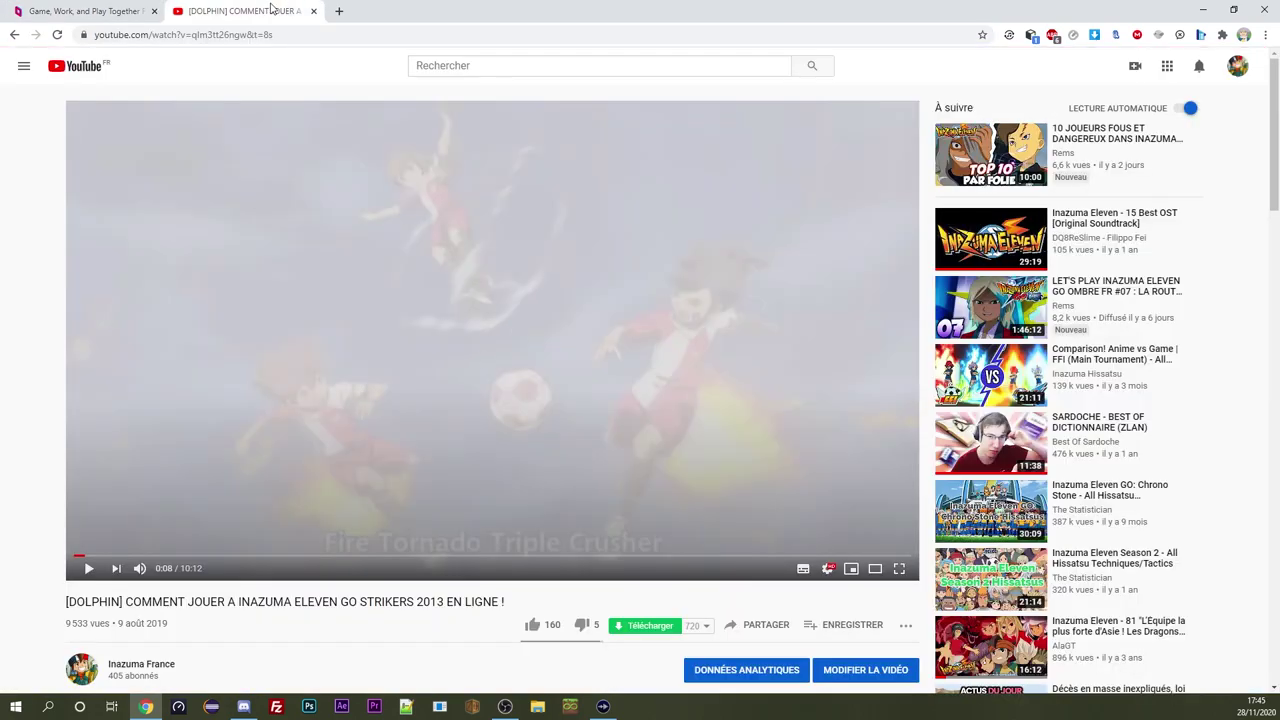
Mute the Dolphin tutorial, skip ahead and pause it at 1:04 on the tournament slide
click(140, 568)
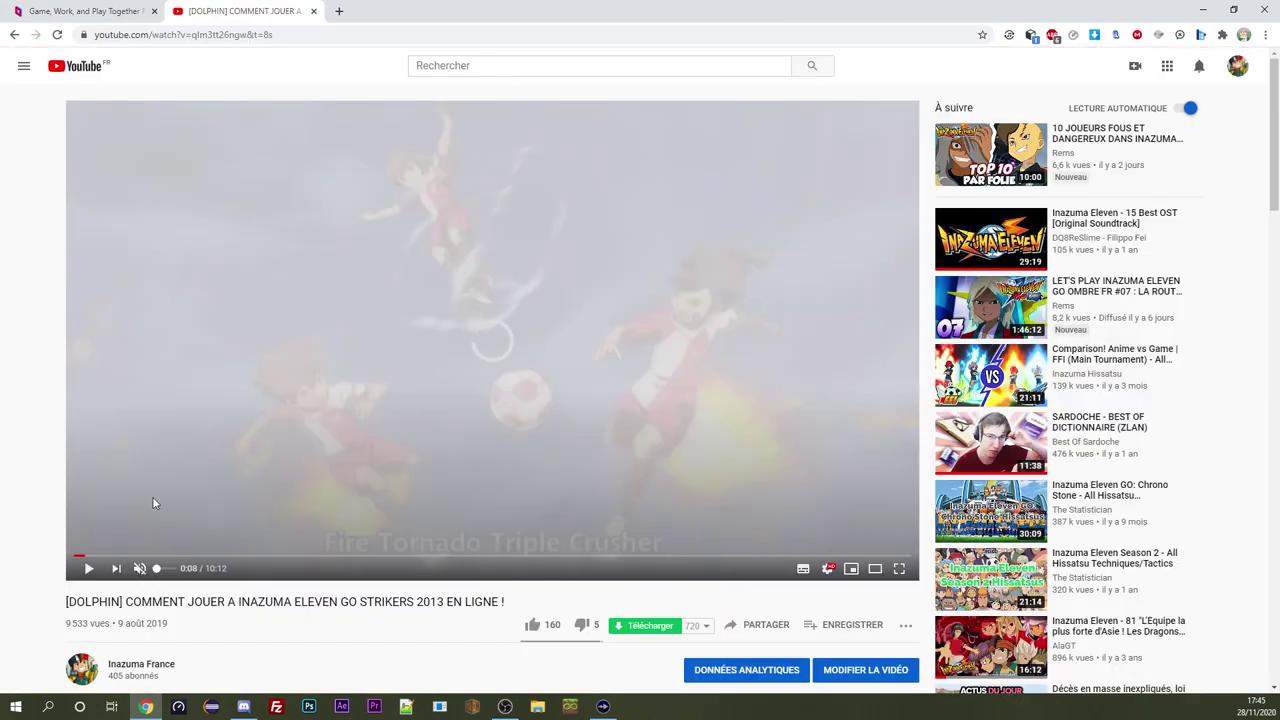
click(197, 464)
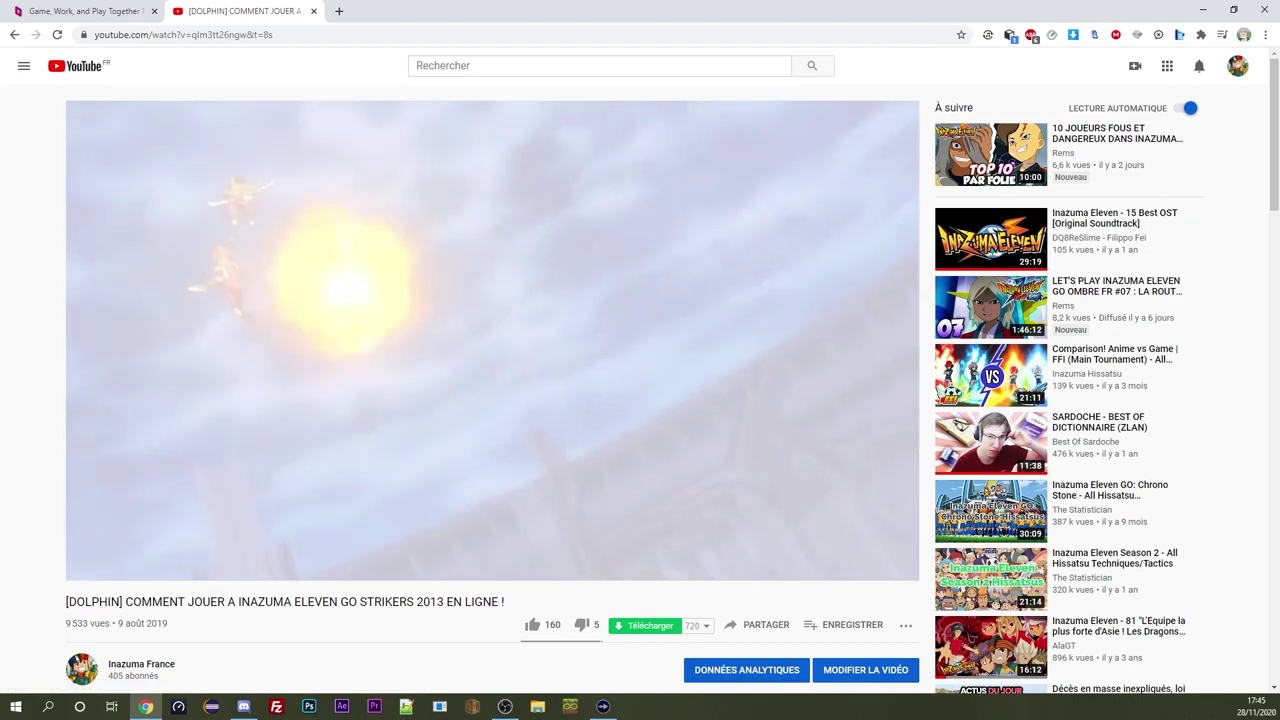
key(Right)
key(Right)
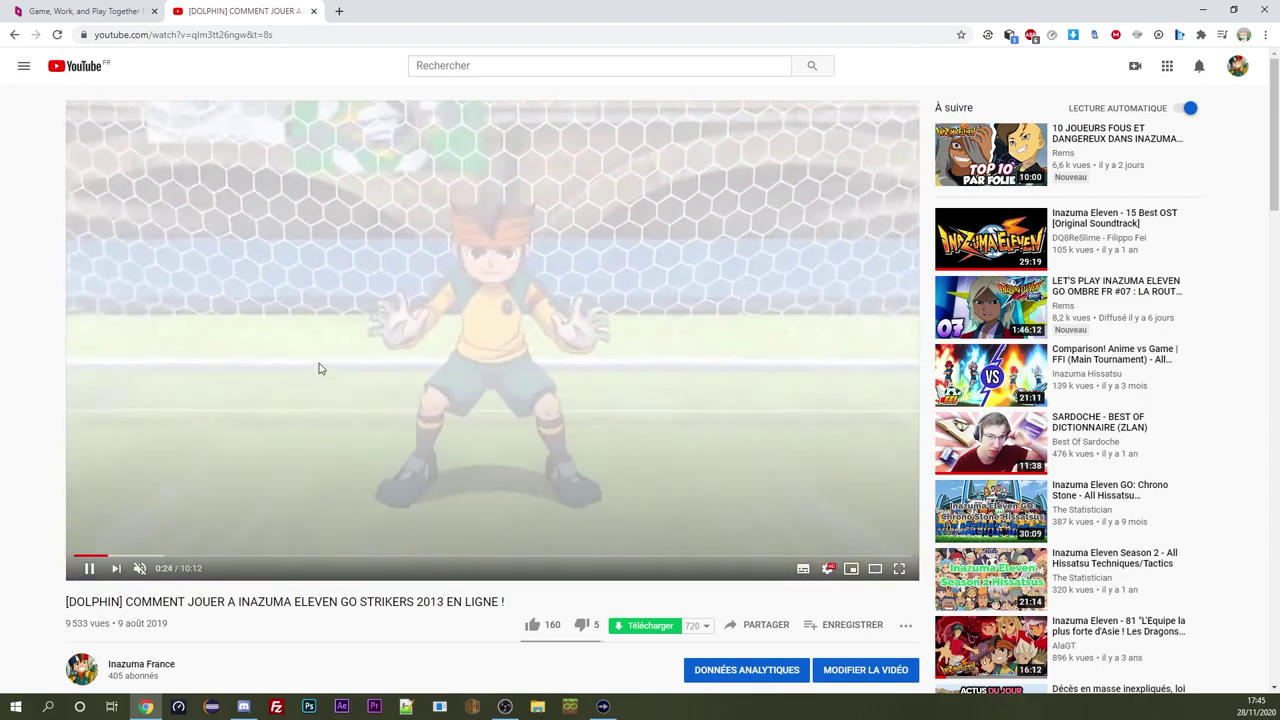
key(Right)
key(Right)
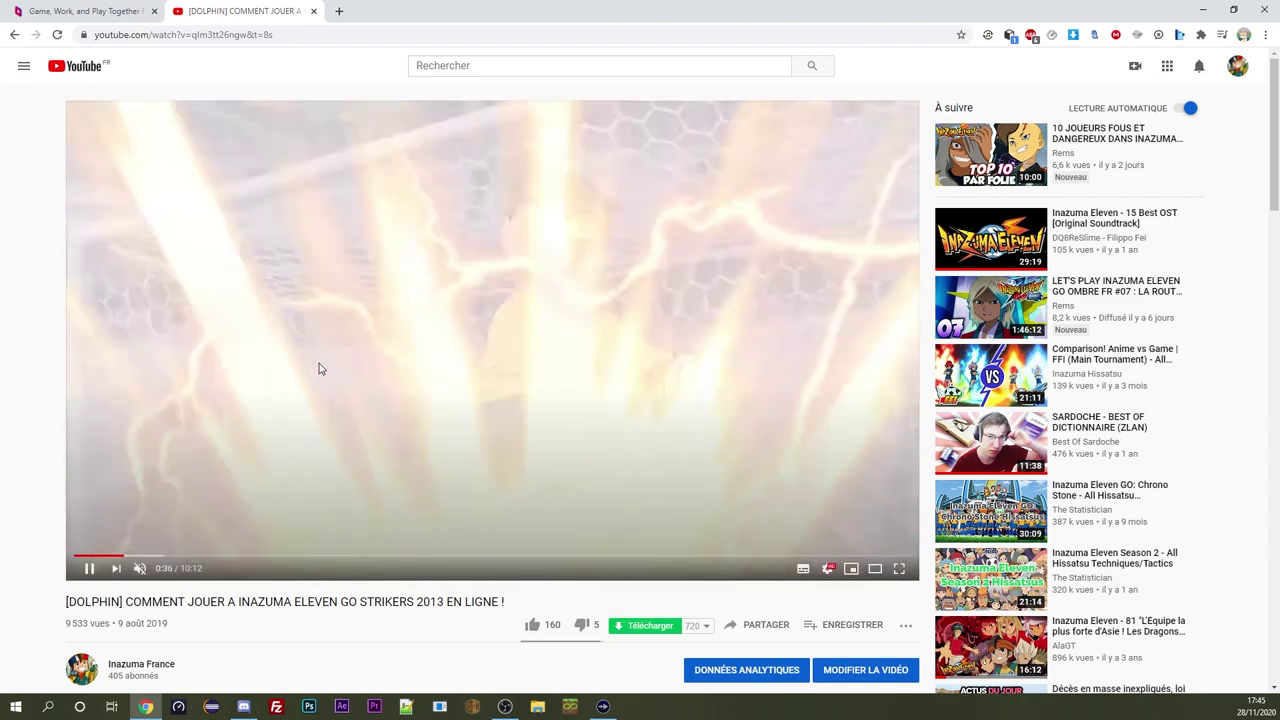
key(Right)
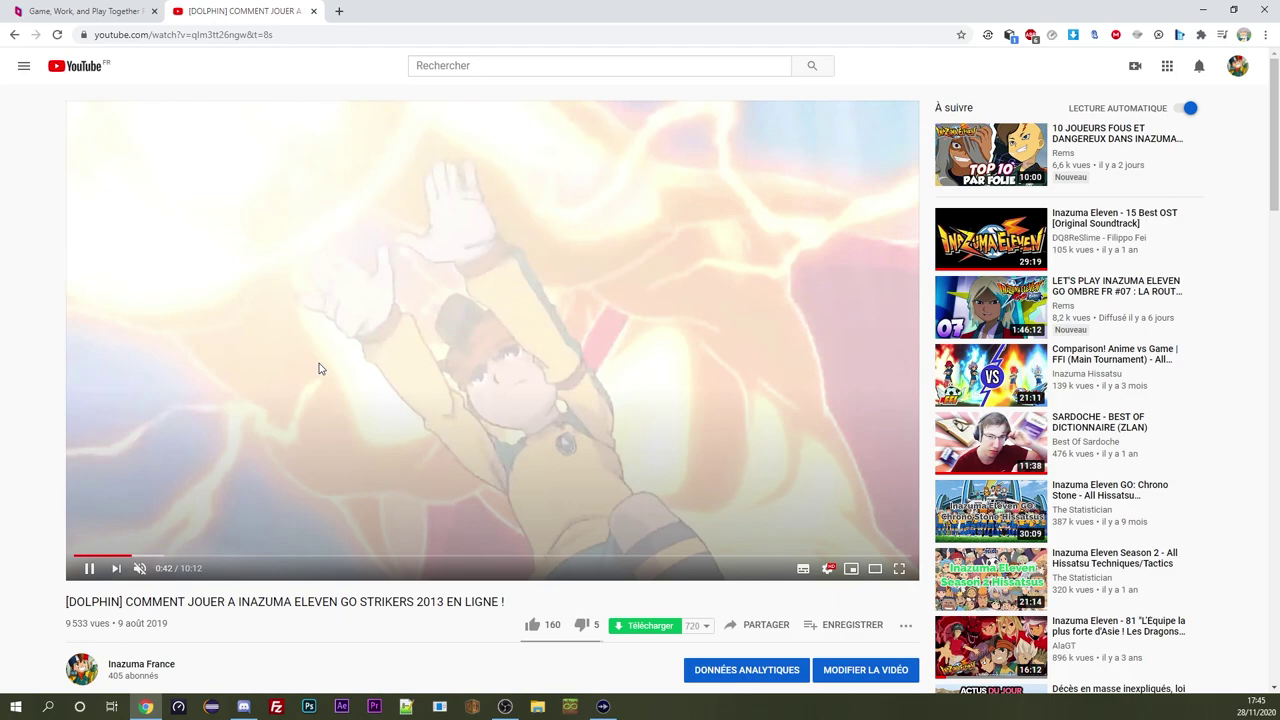
key(Right)
key(Right)
key(Right)
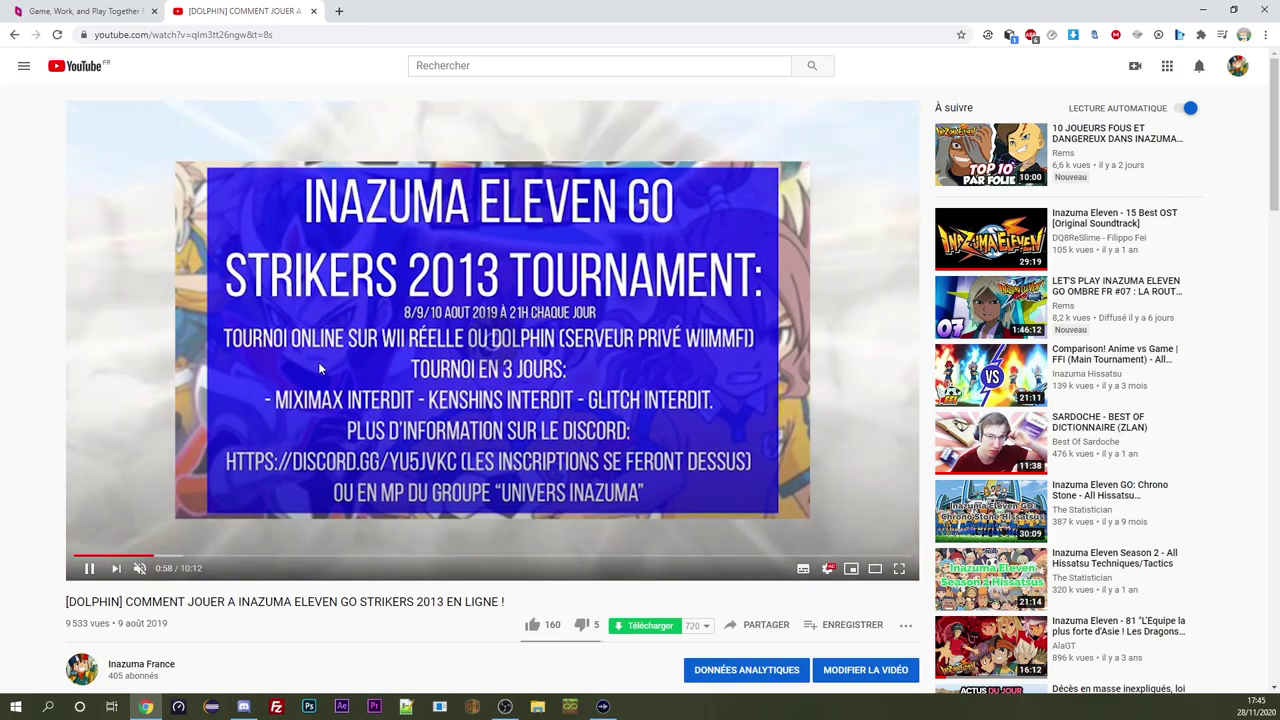
key(Right)
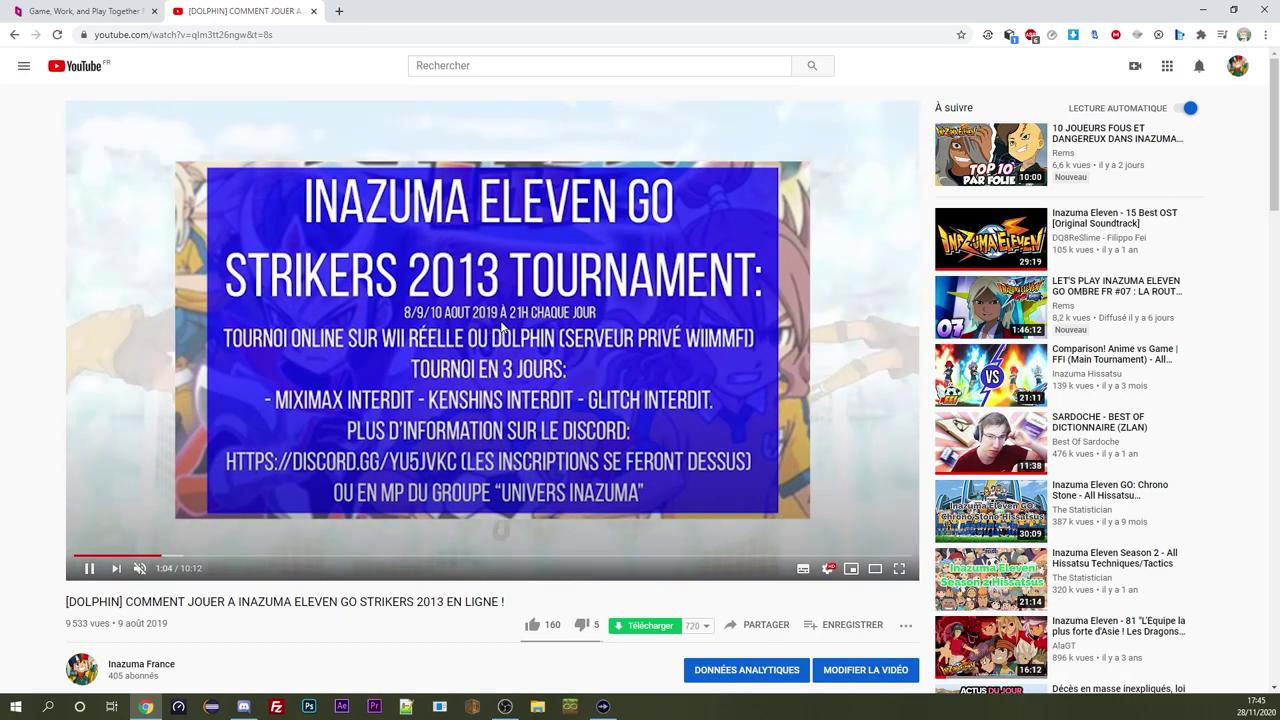
click(502, 326)
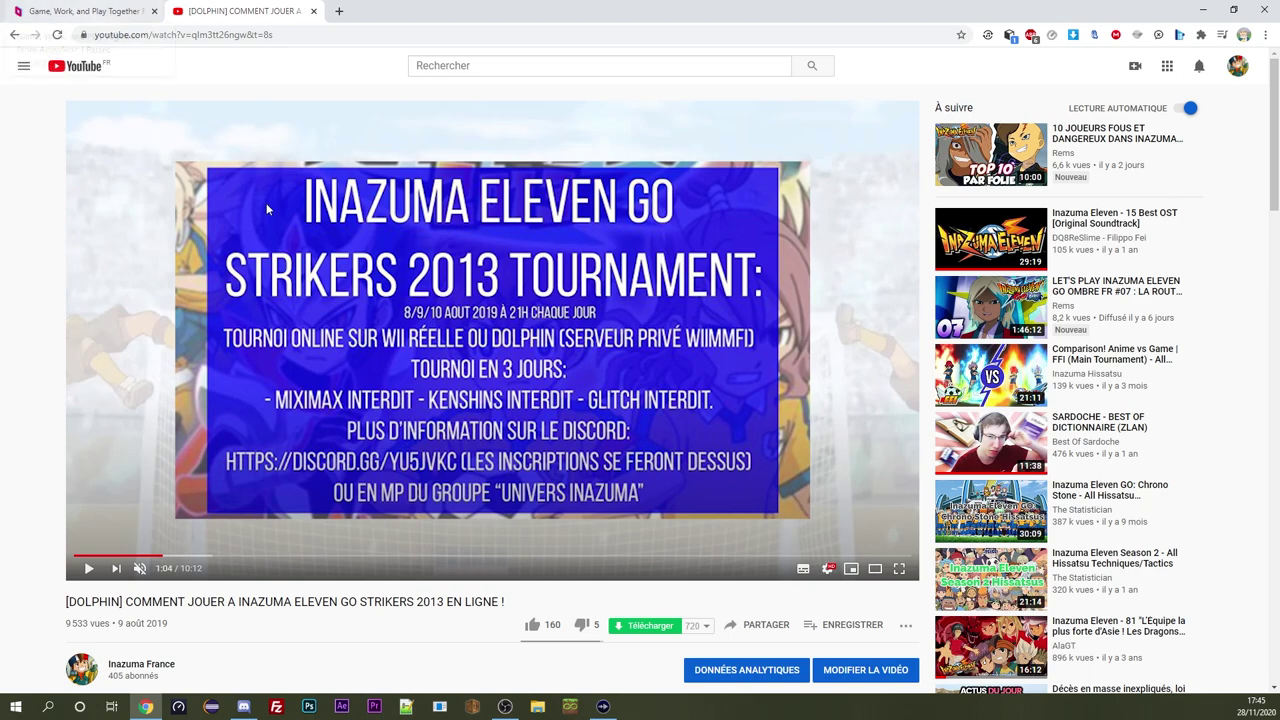
click(243, 706)
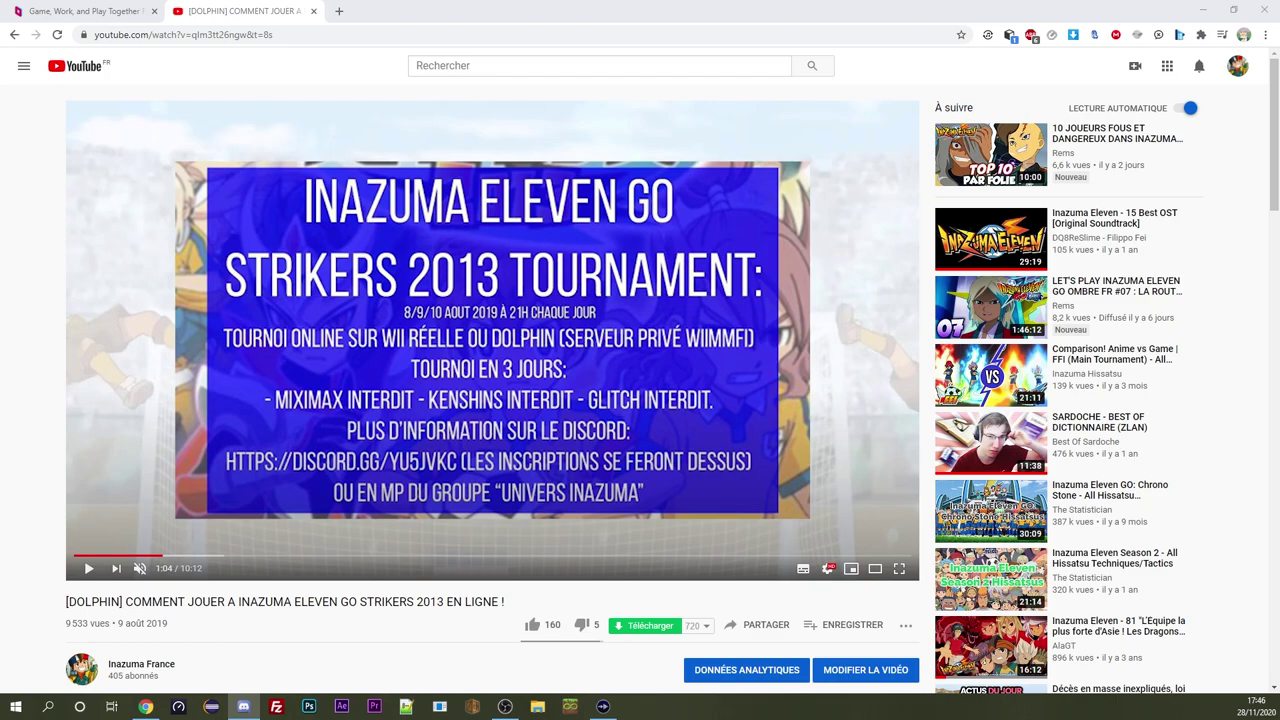
click(240, 577)
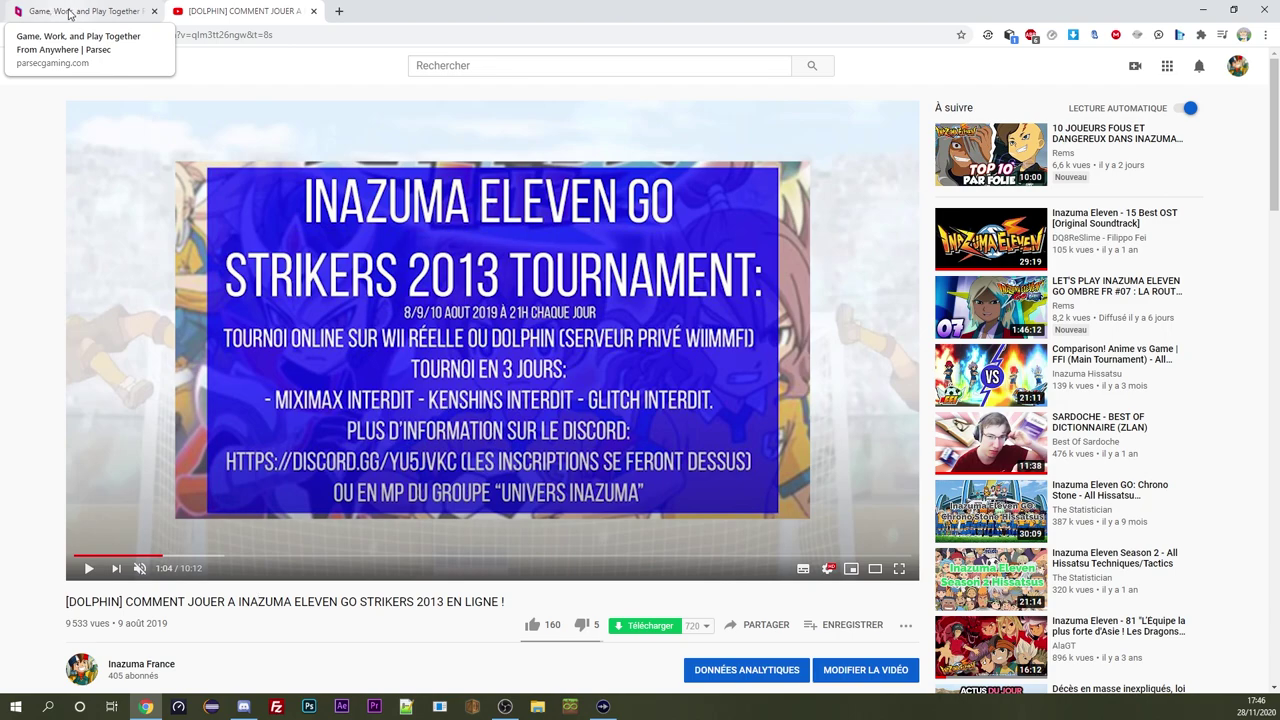
Download the Parsec installer for Windows from the Parsec site and launch it
click(70, 13)
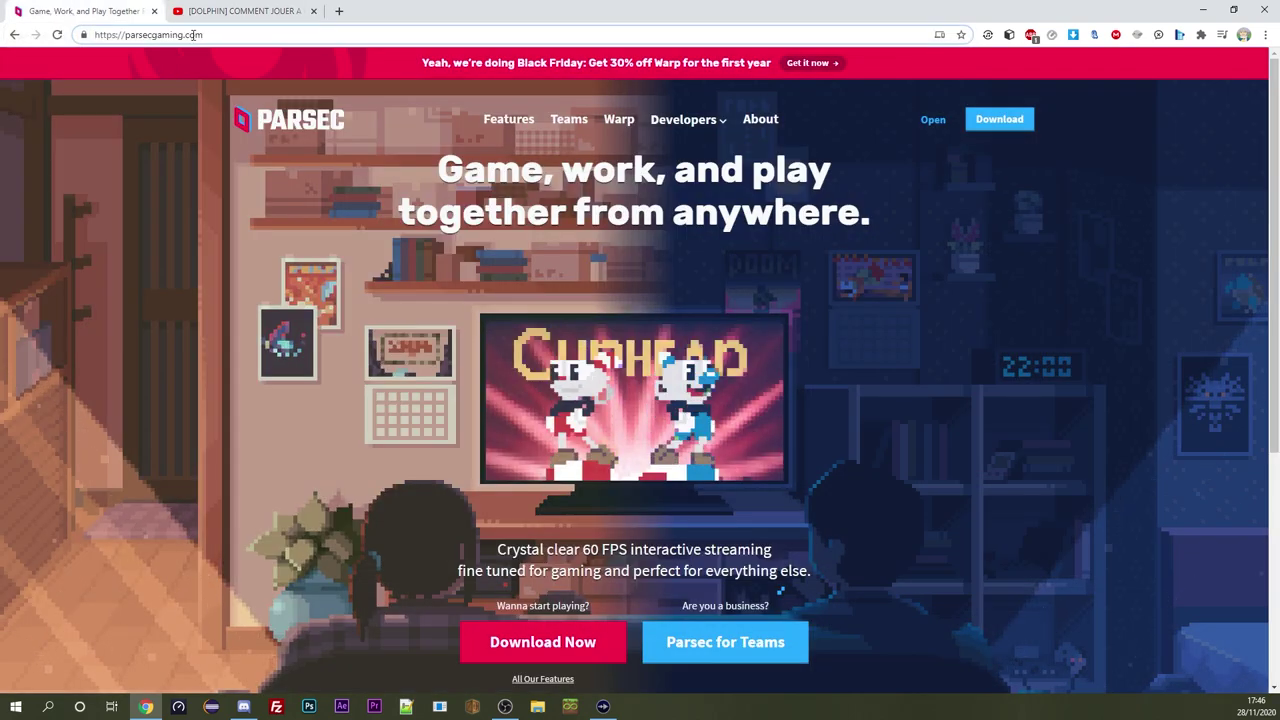
scroll(409, 297, down, 2)
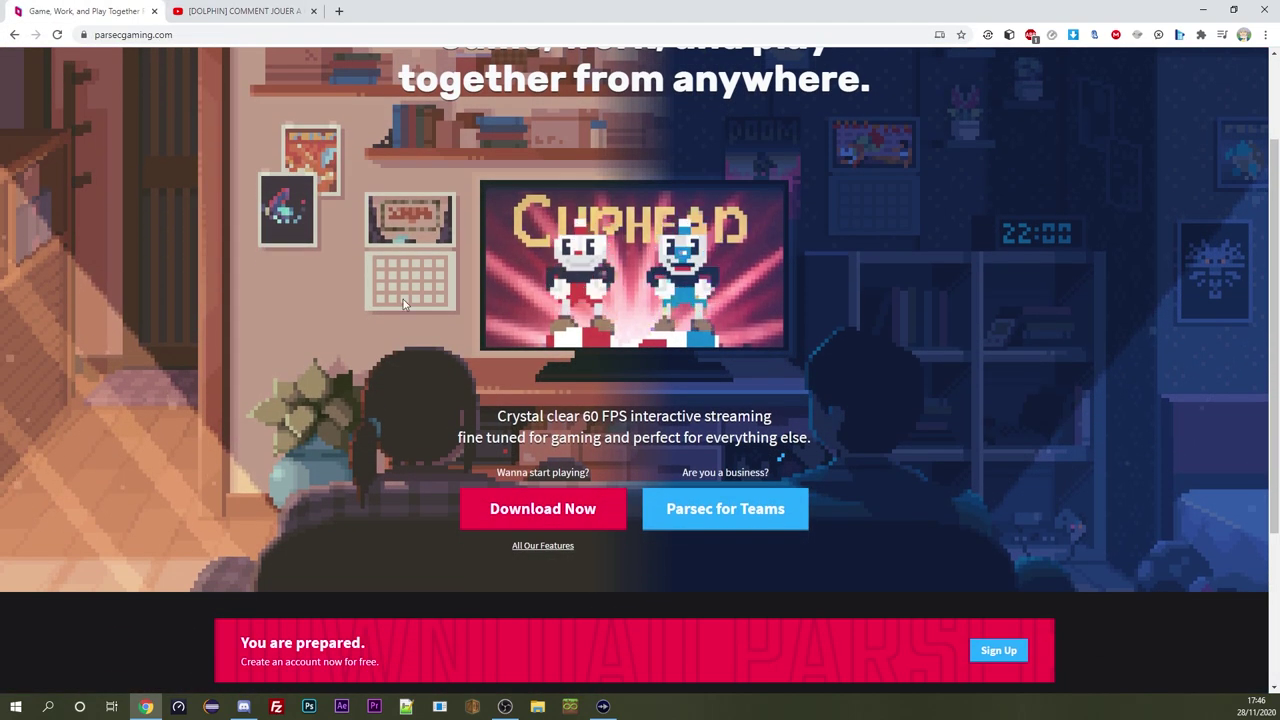
click(543, 508)
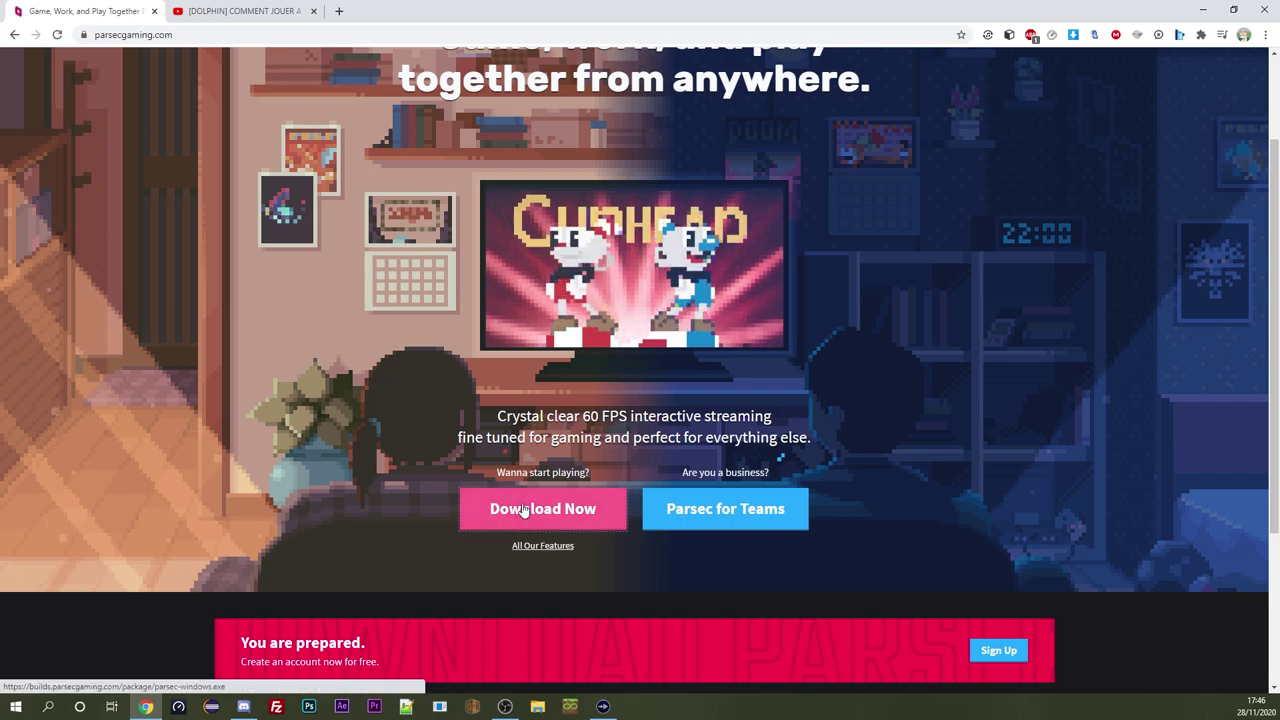
click(570, 529)
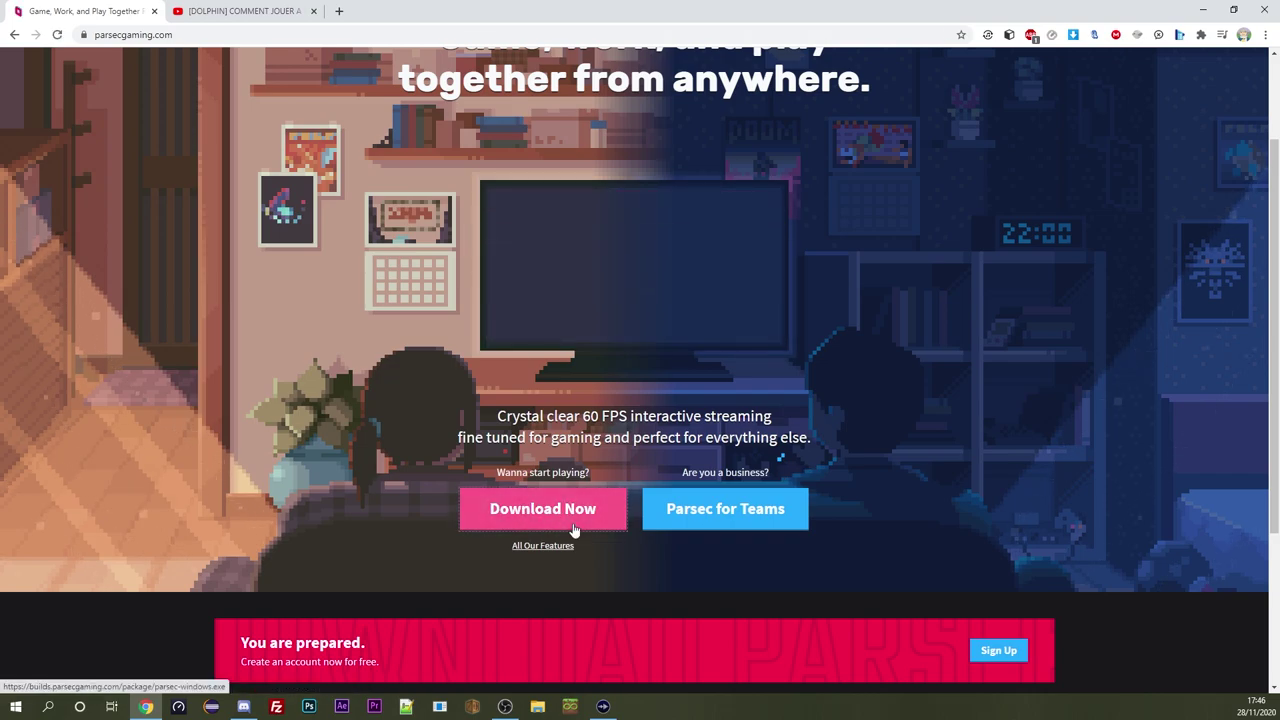
click(67, 680)
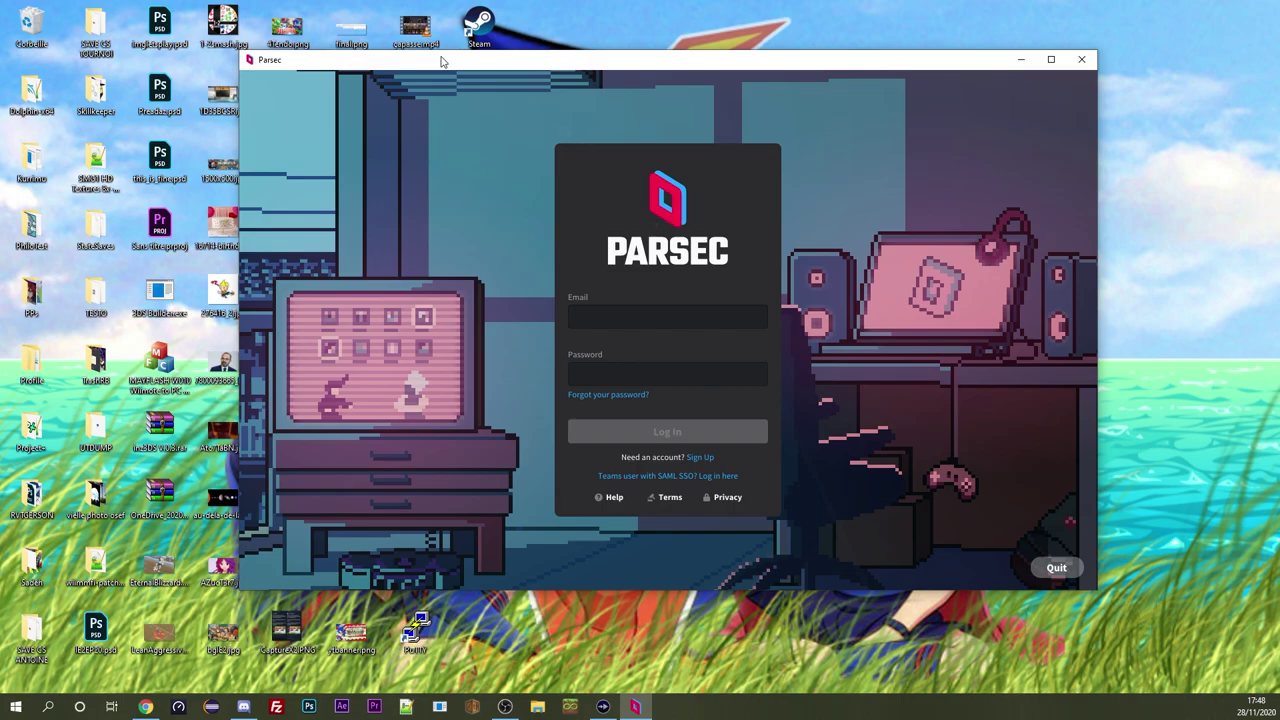
Reposition the Parsec window, minimise and restore it, then close the Welcome to Parsec dialog
drag(445, 62, 403, 63)
key(super+d)
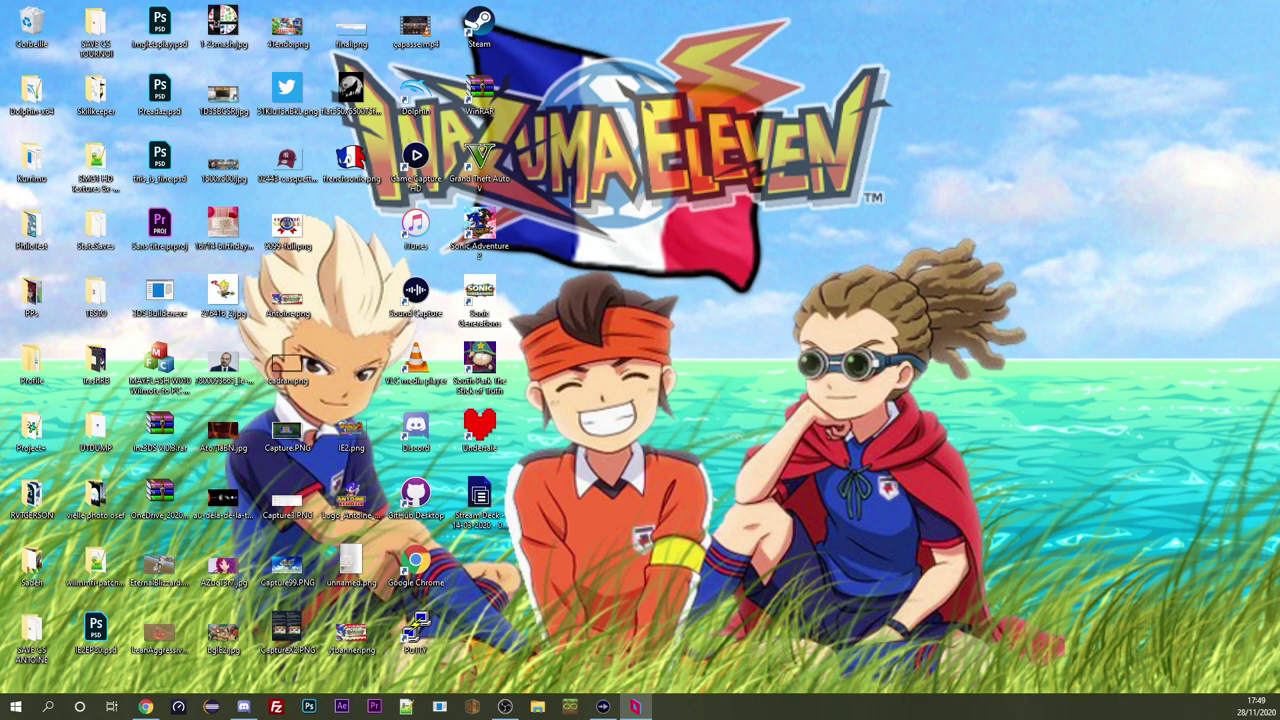
key(super+d)
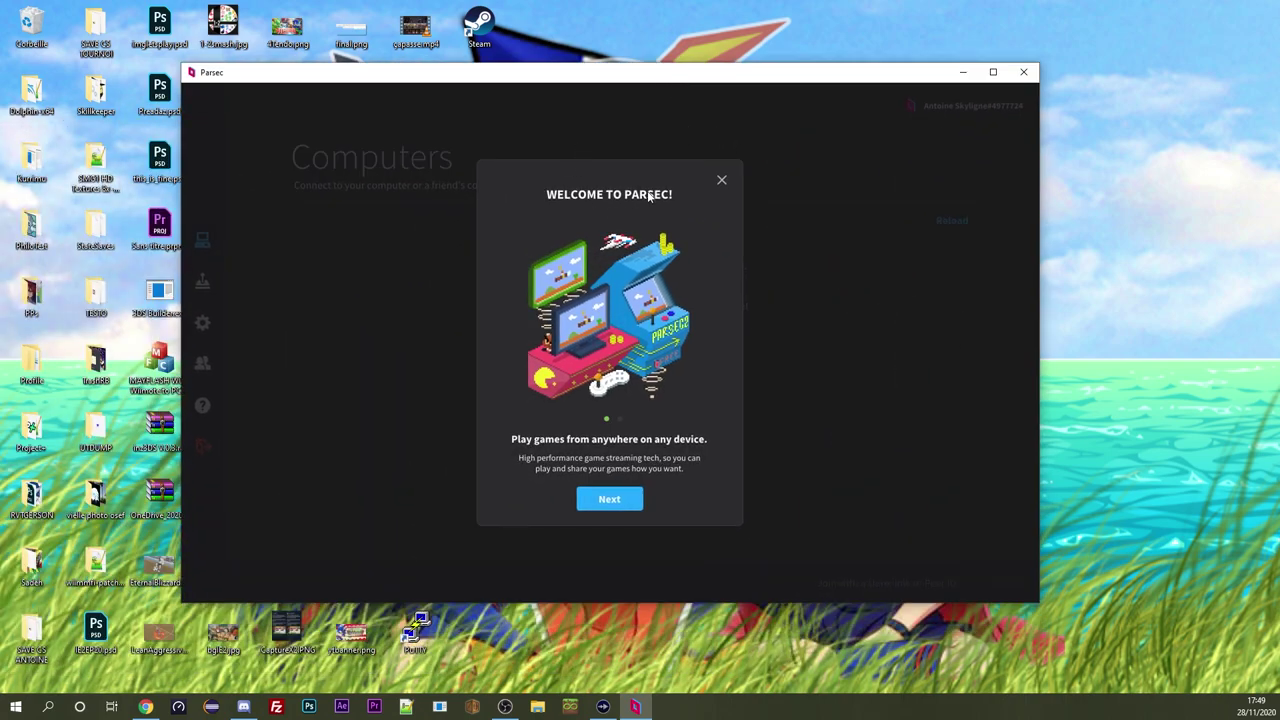
click(723, 180)
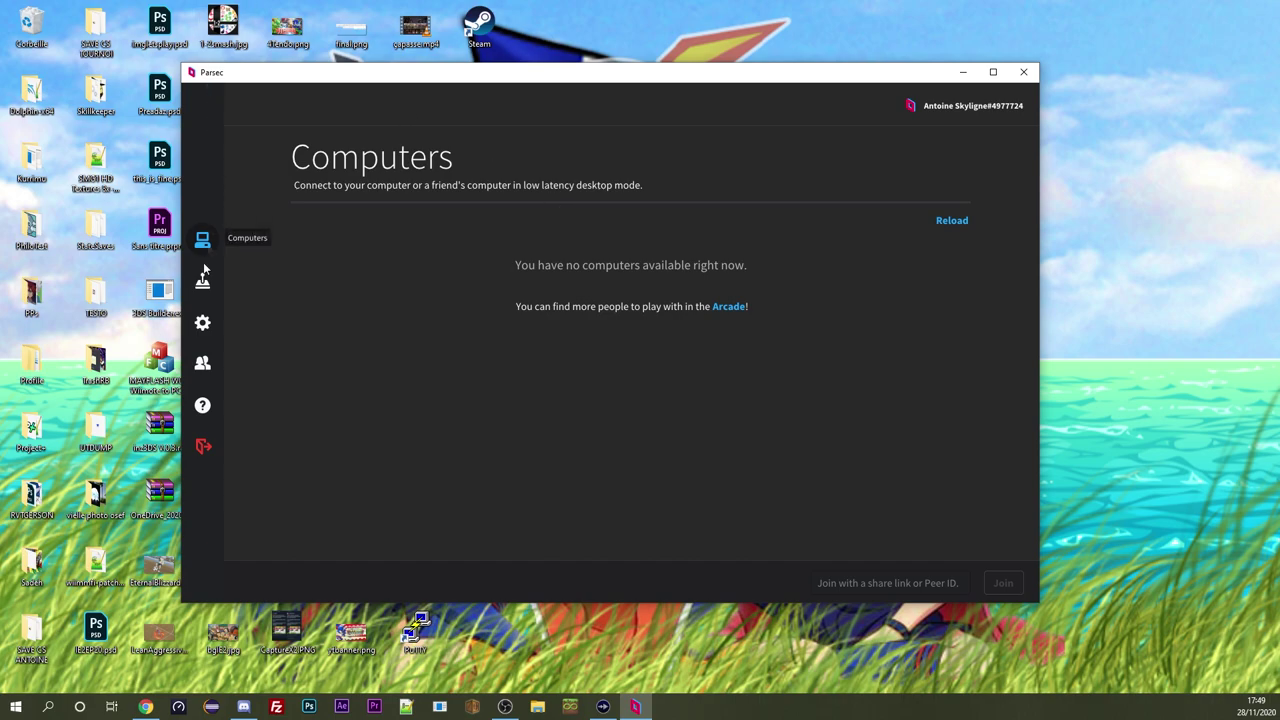
In Add Friend, search for the friend's username, paste their full account ID, and send a friend request
click(200, 365)
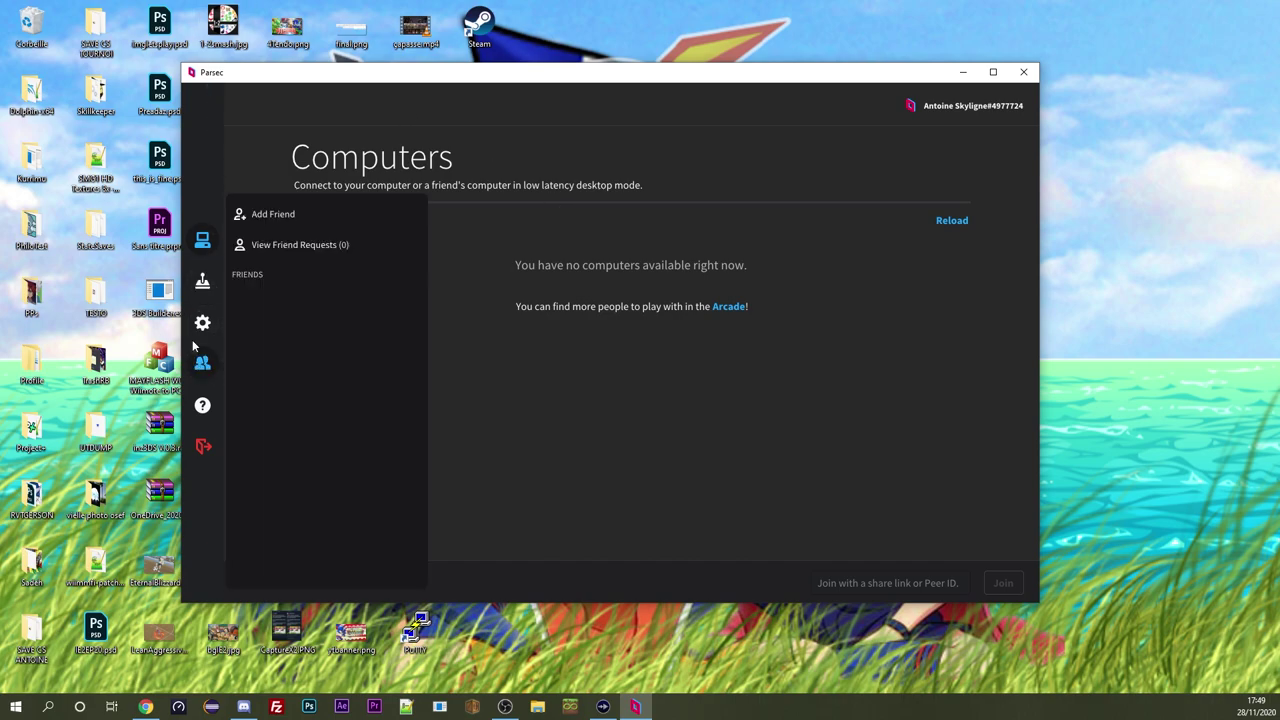
click(274, 215)
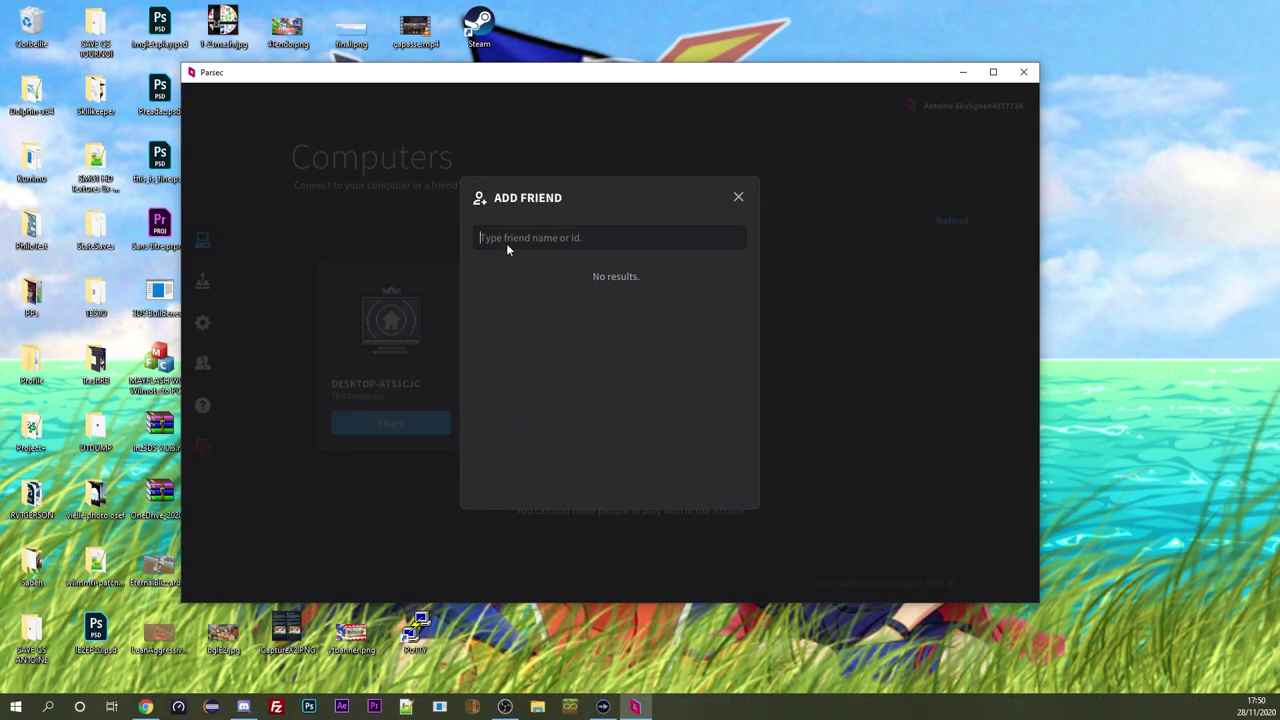
text(shuu)
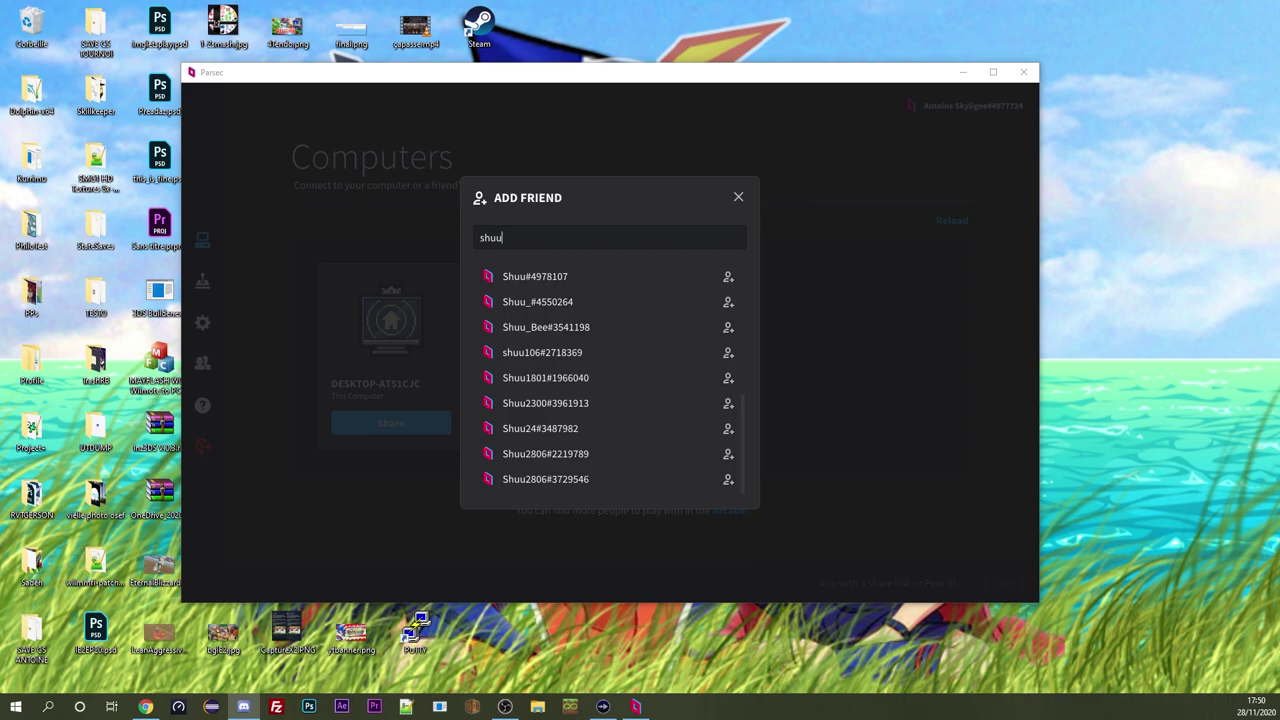
click(547, 234)
key(ctrl+a)
text(Shuu#4978107)
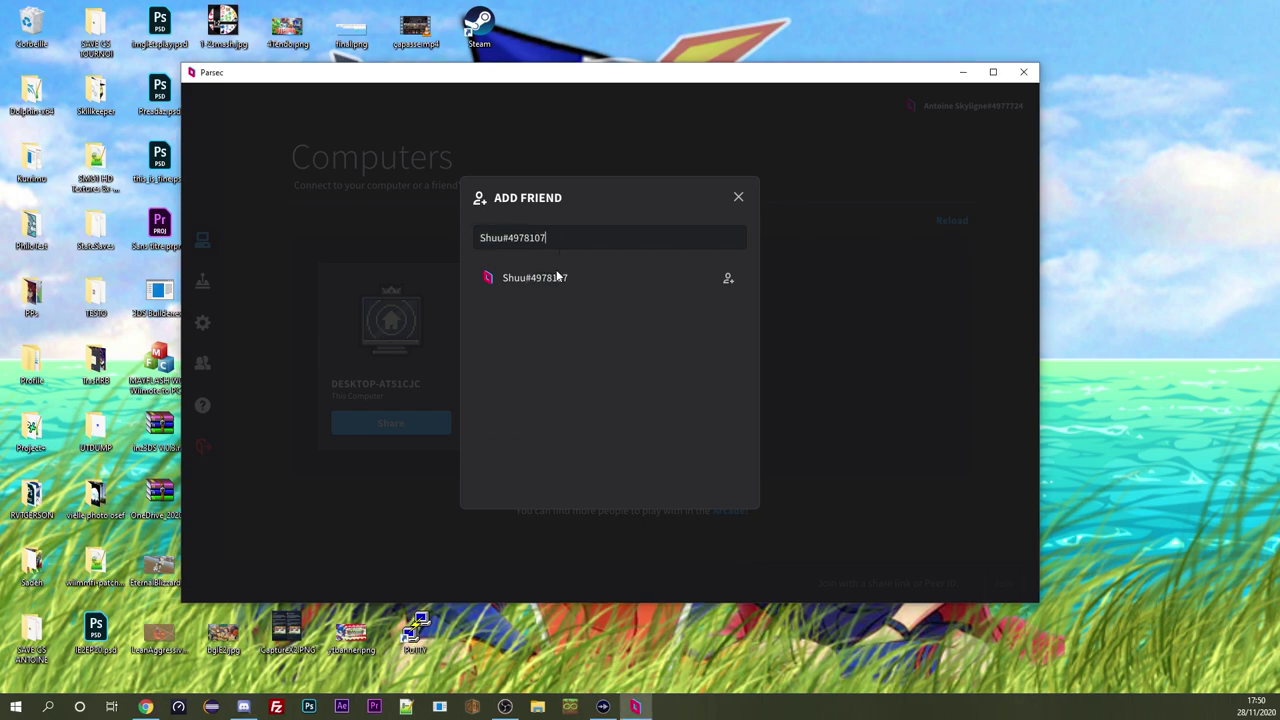
click(726, 278)
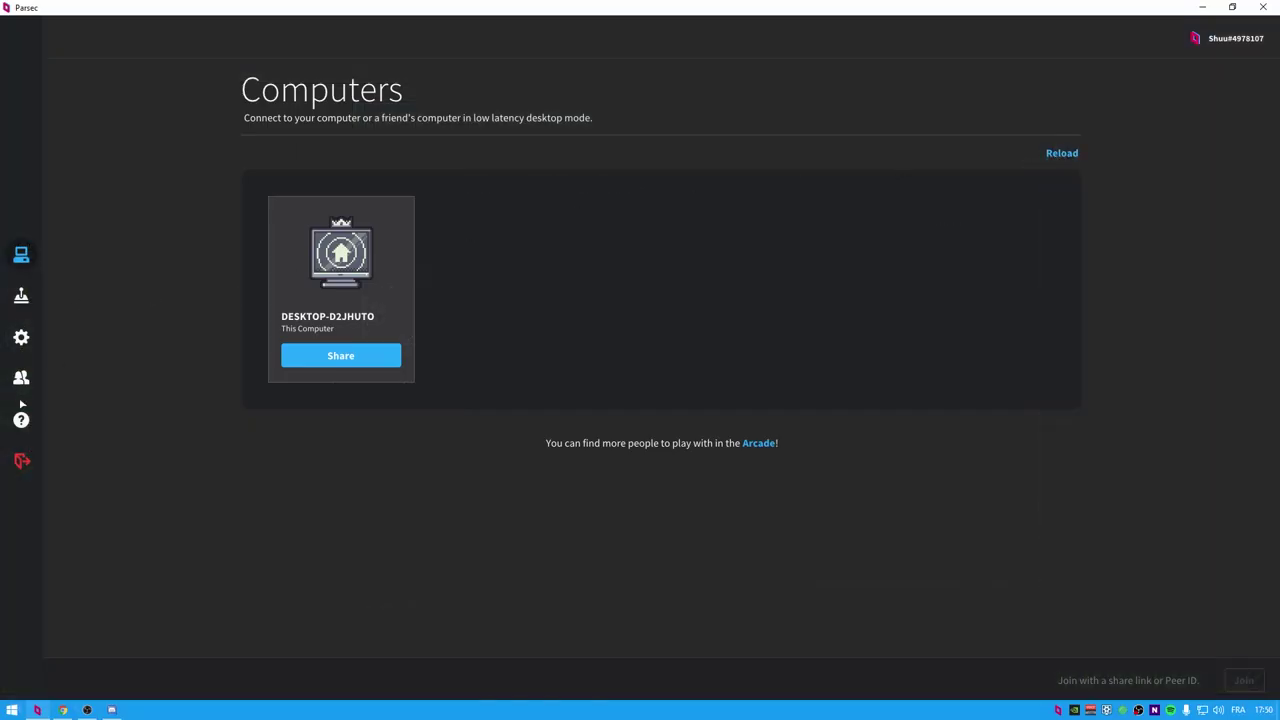
Accept the pending friend request and reload the other PC so DESKTOP-D2JHUTO appears
click(21, 377)
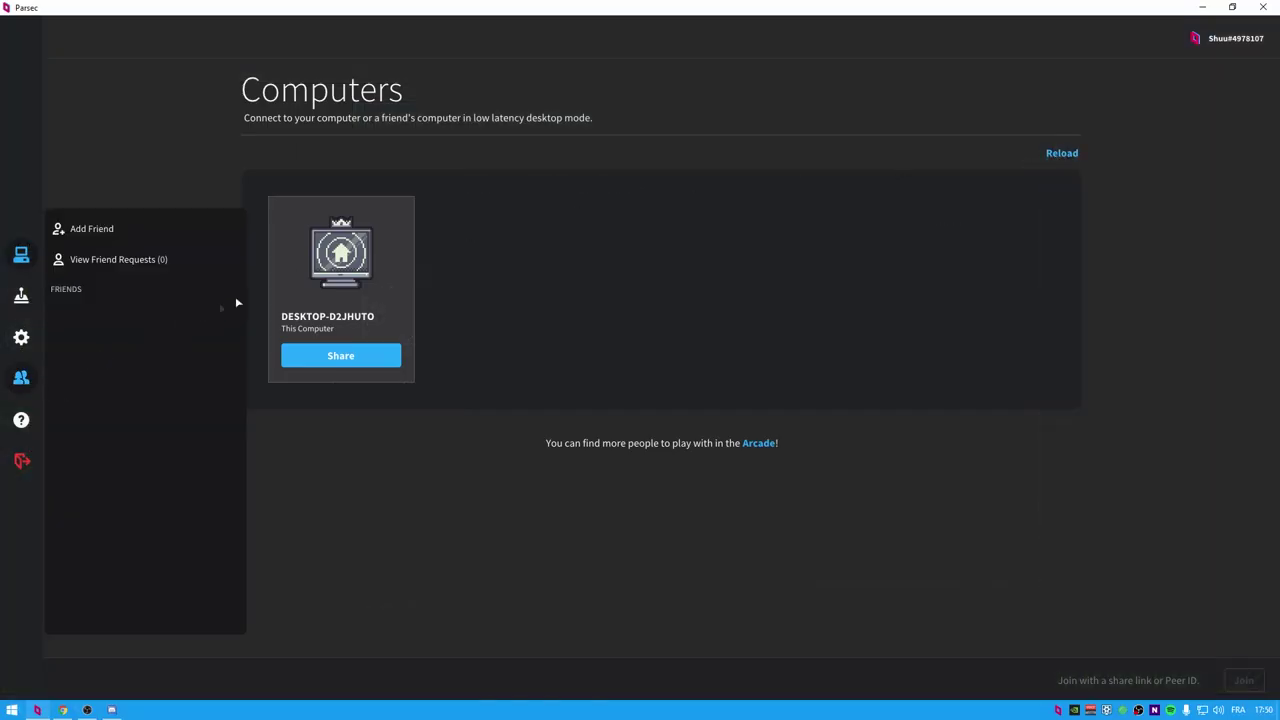
click(120, 259)
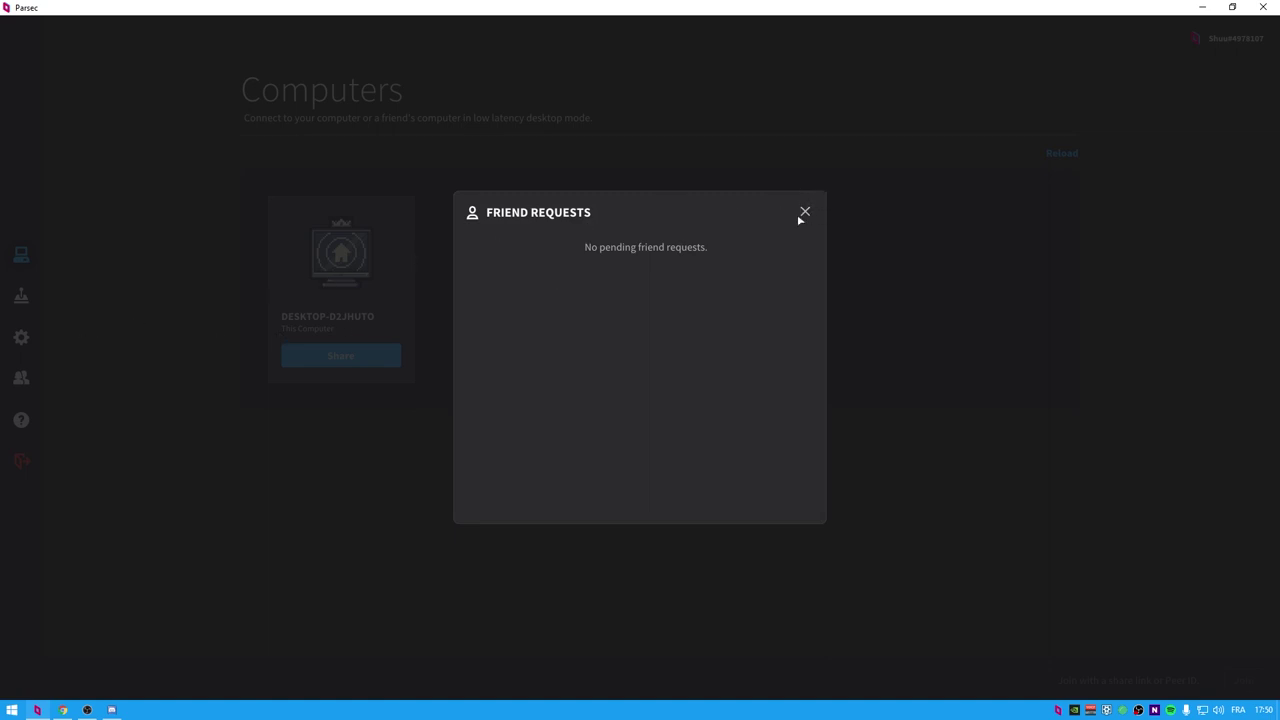
click(772, 250)
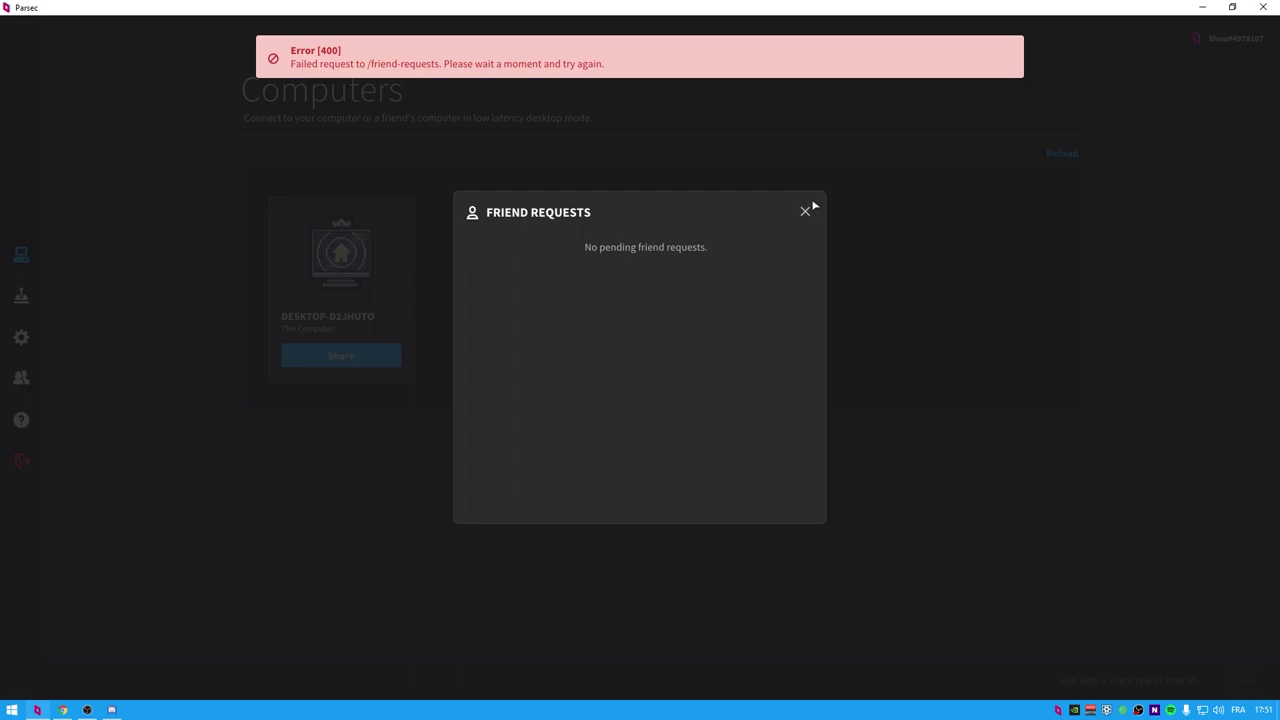
click(805, 211)
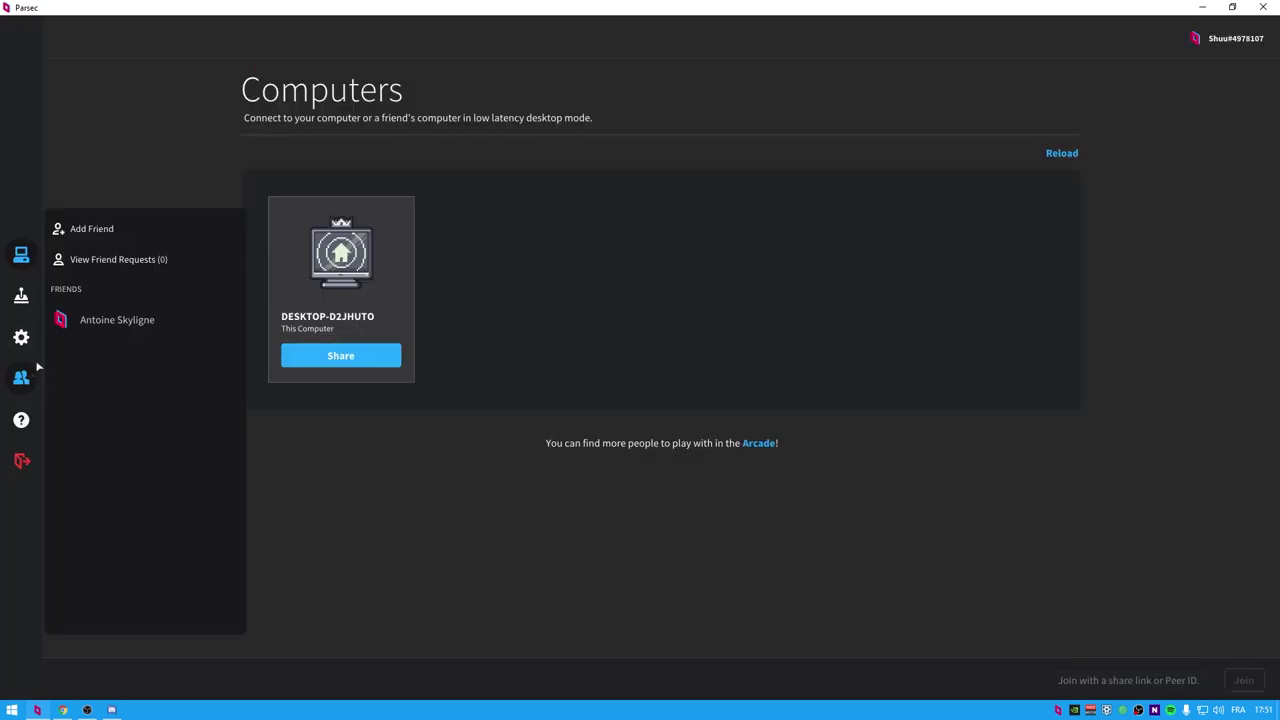
click(966, 221)
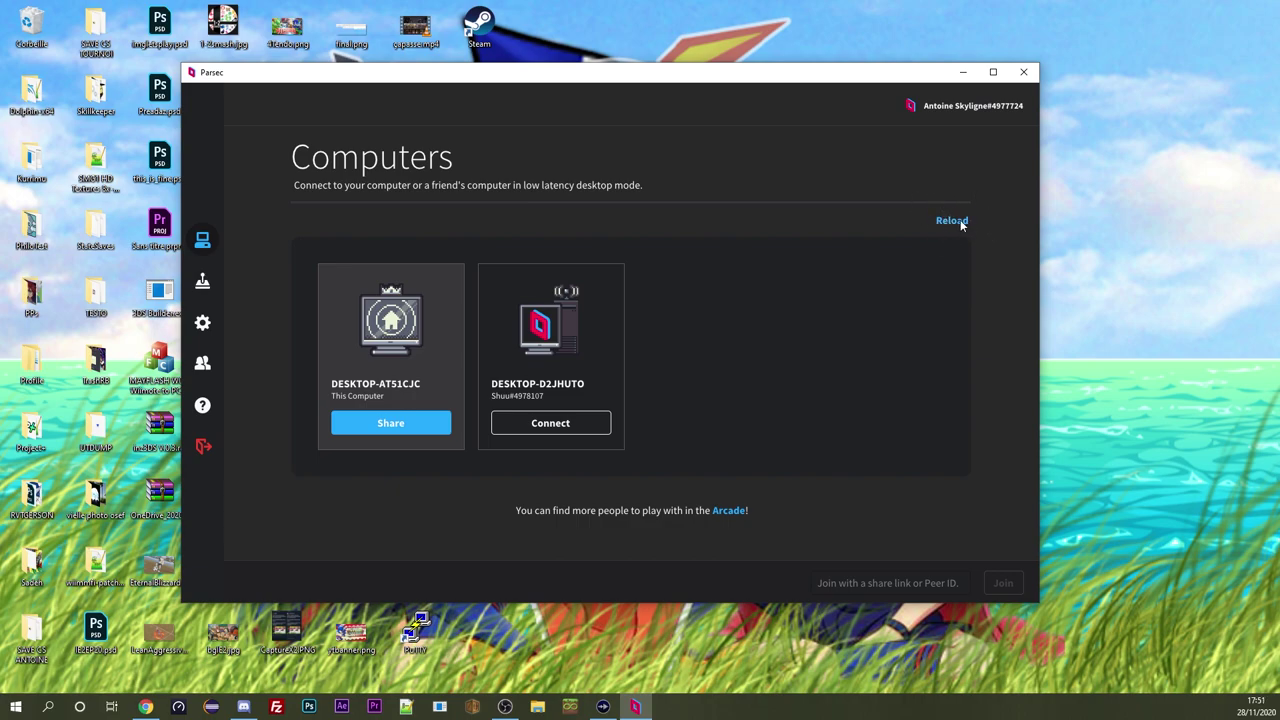
Accept the guest's connection, confirm only Gamepad access is ticked, and minimise Parsec
click(945, 220)
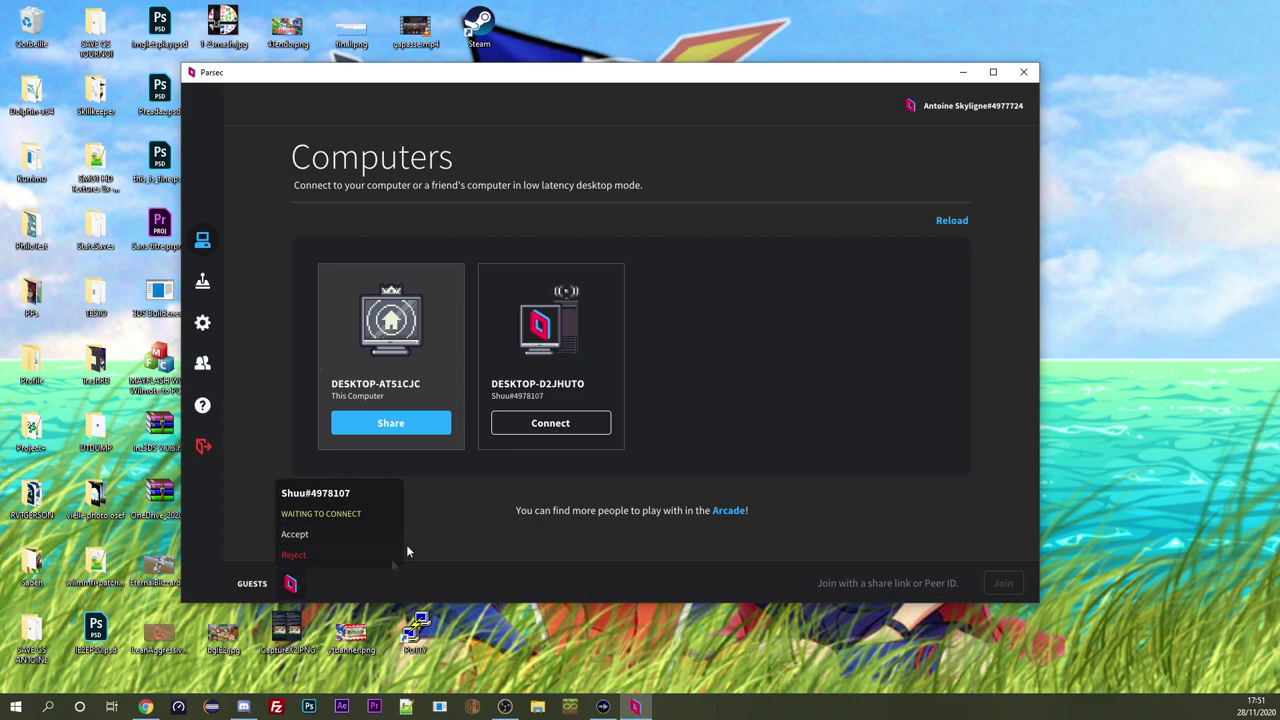
click(297, 538)
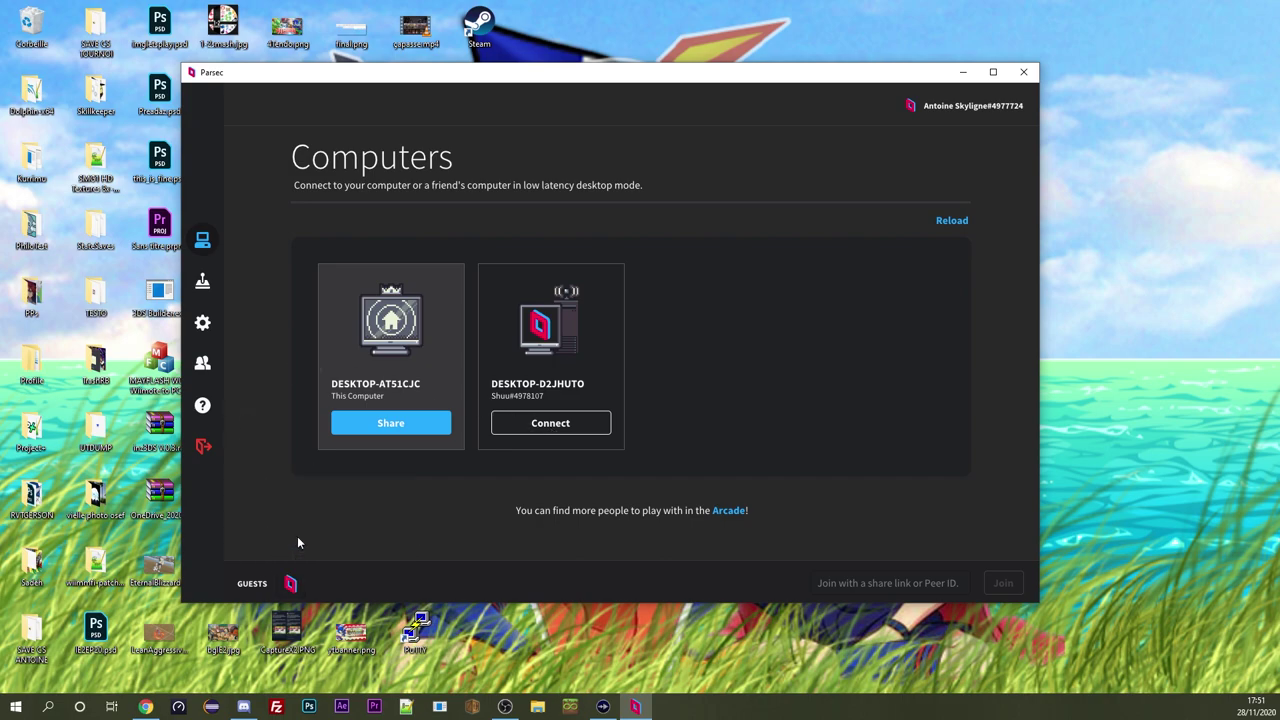
click(292, 584)
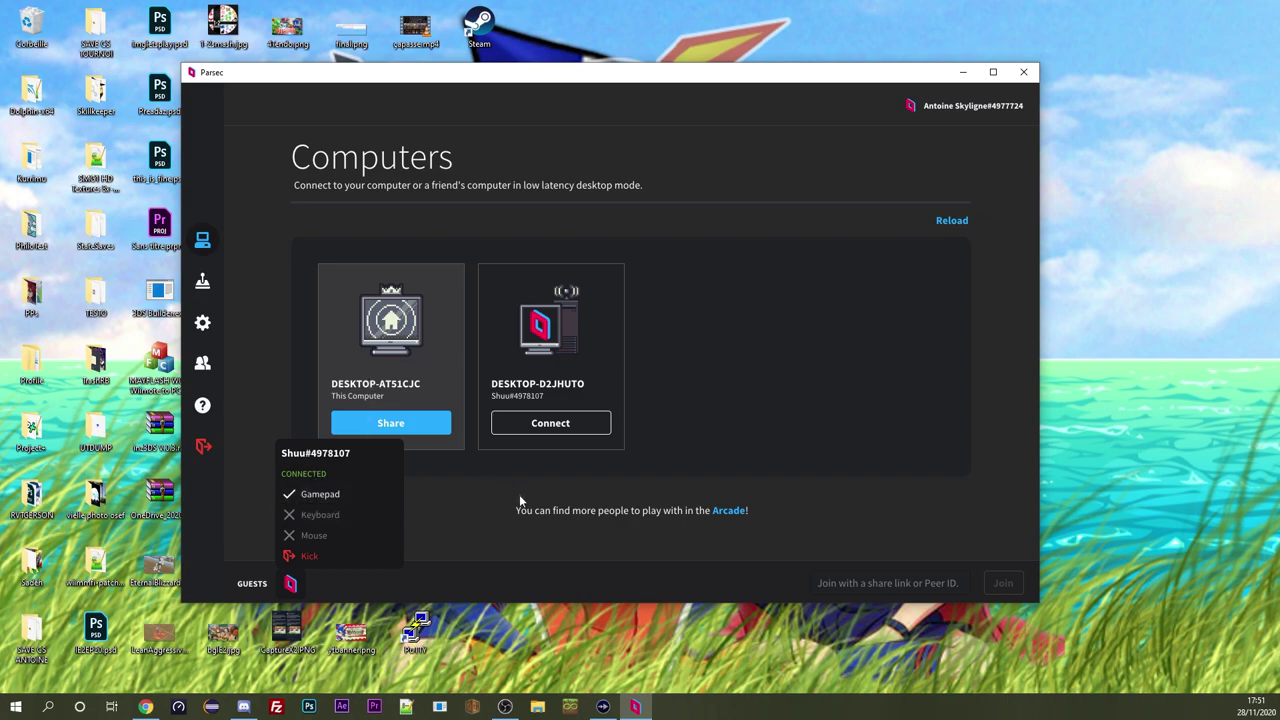
click(962, 72)
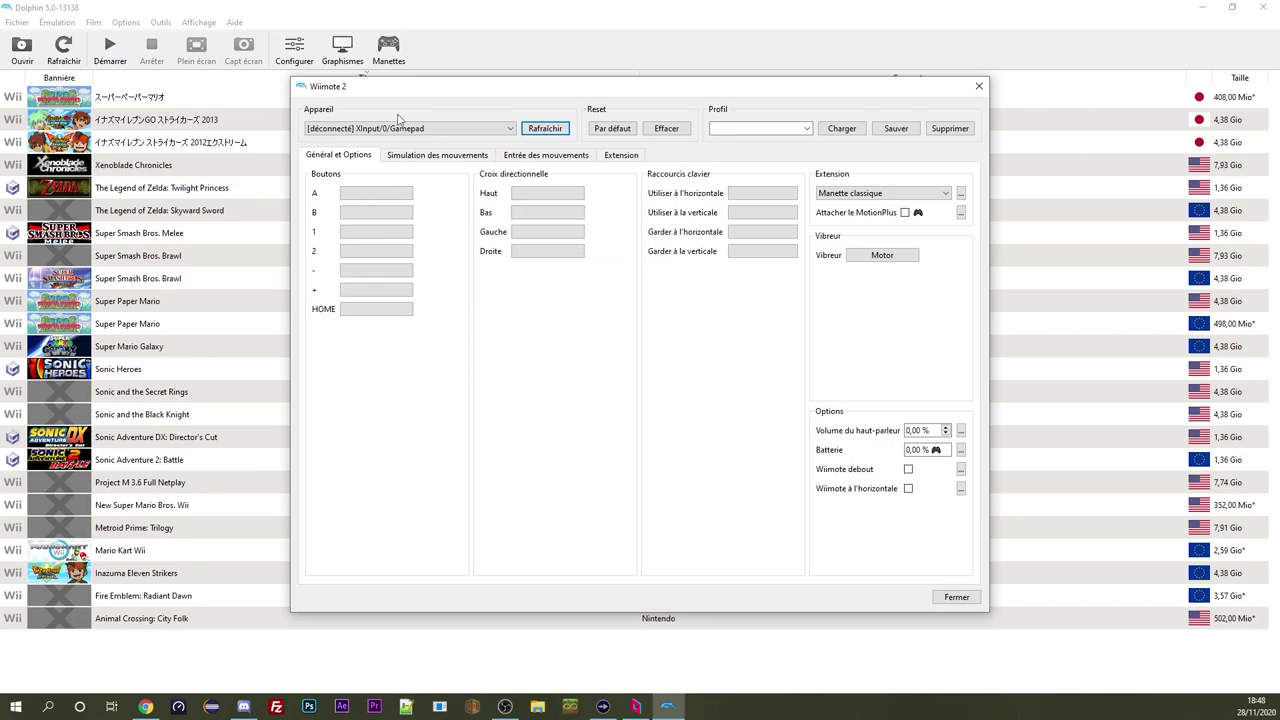
Grant then revoke the guest's keyboard and mouse access, leaving gamepad only, and minimise Parsec
click(635, 706)
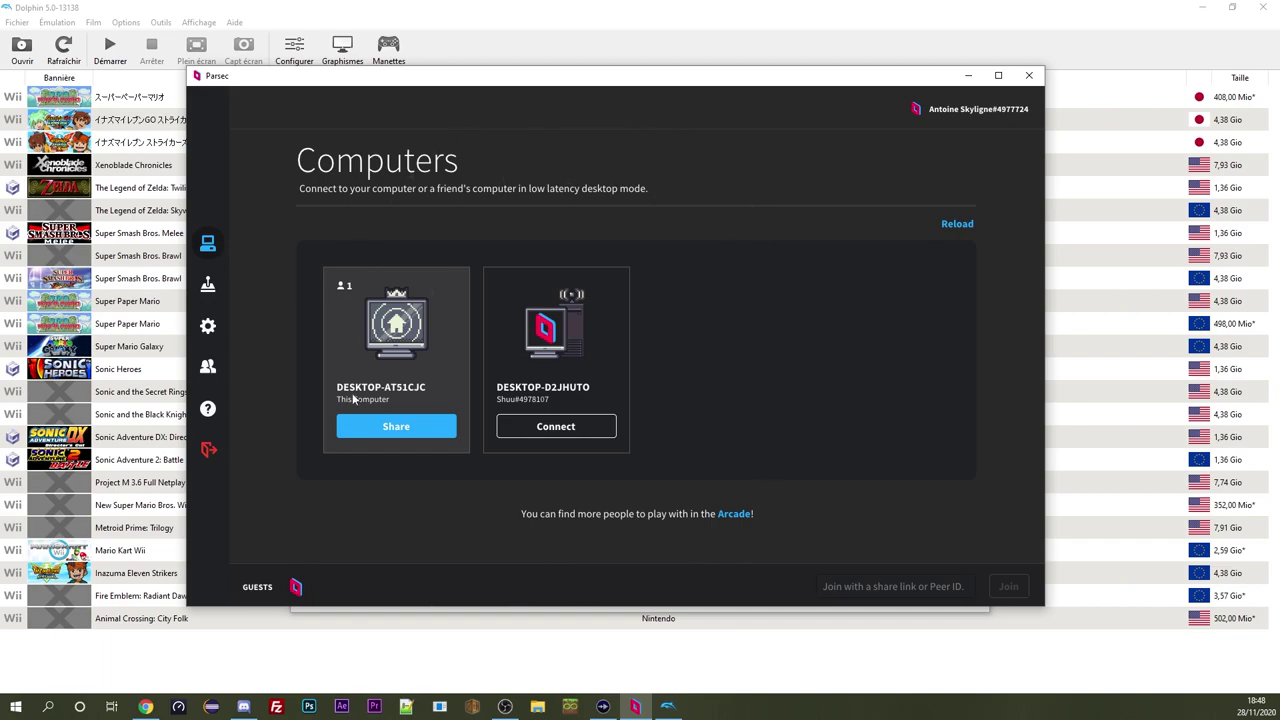
click(296, 587)
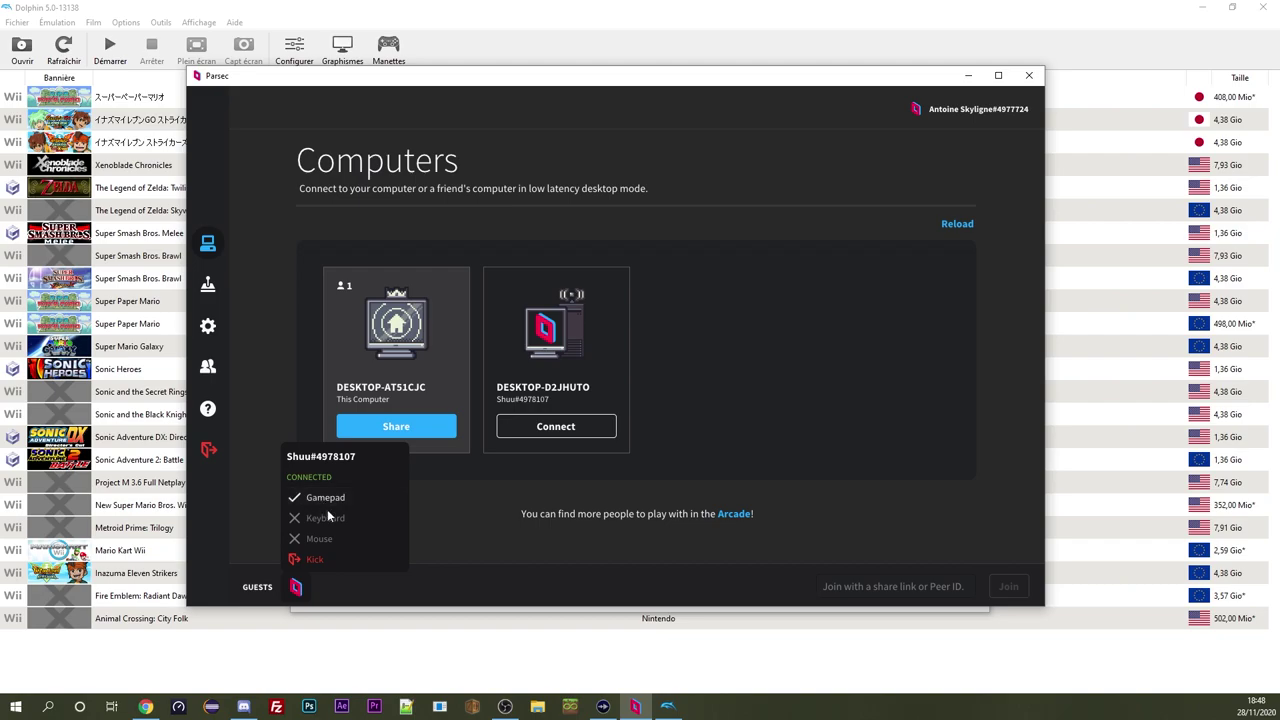
click(331, 518)
click(322, 539)
click(548, 426)
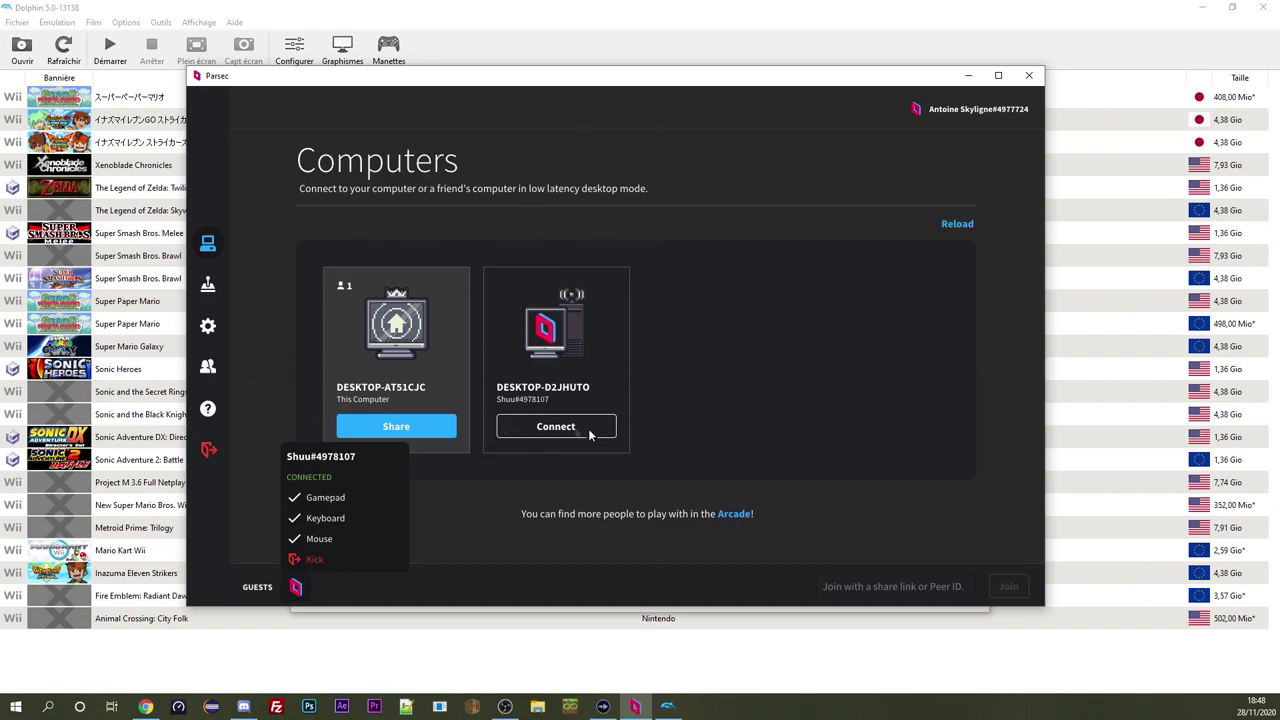
click(358, 531)
click(345, 518)
click(296, 587)
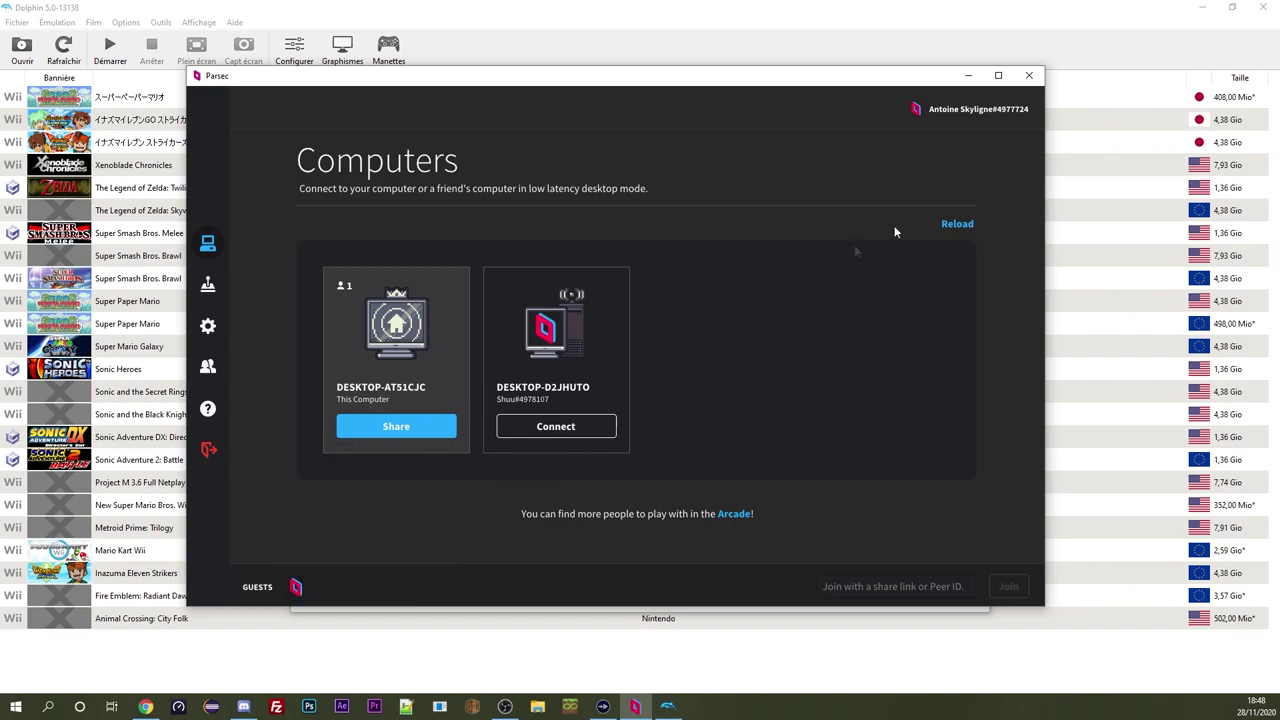
click(966, 80)
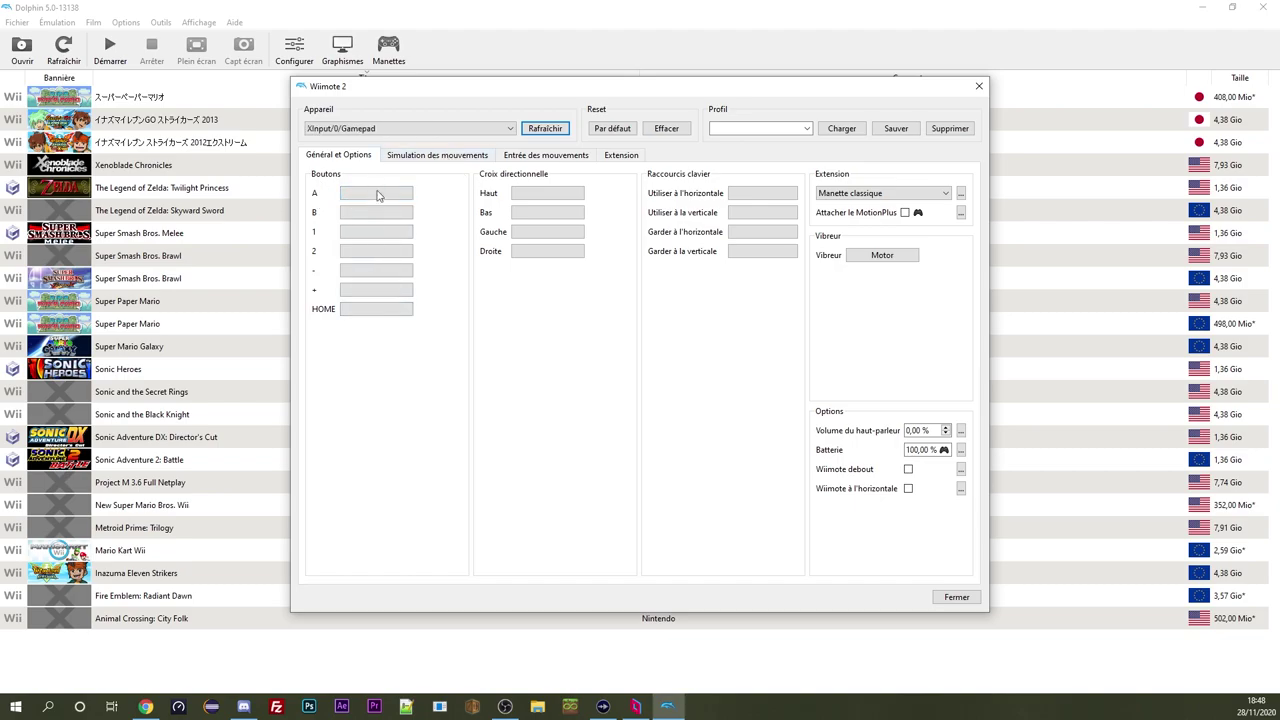
click(432, 128)
click(426, 134)
click(426, 130)
click(352, 132)
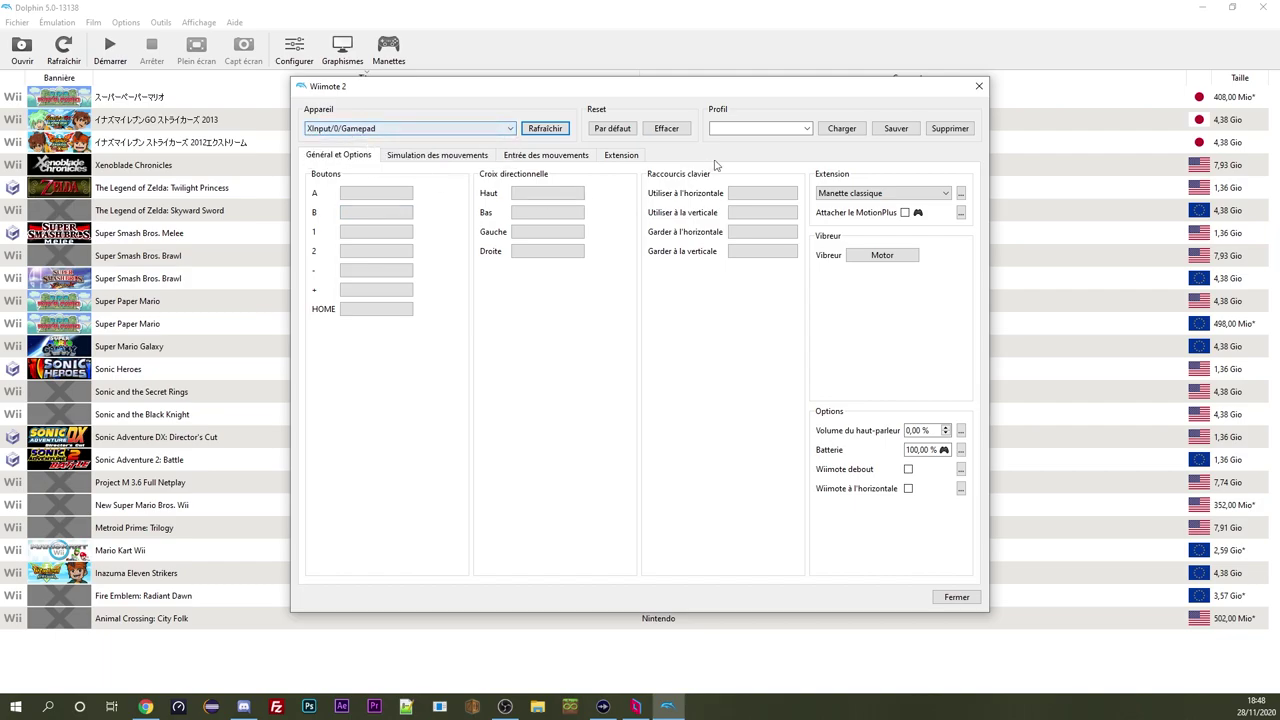
click(845, 194)
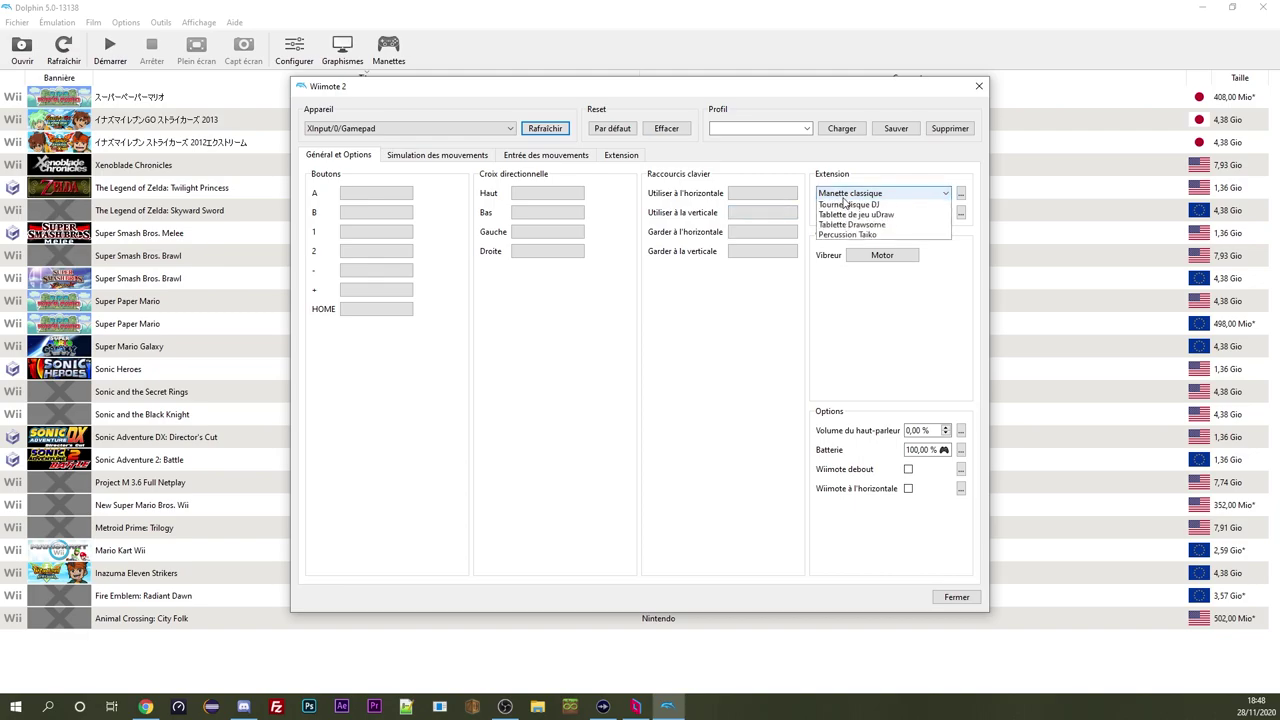
click(845, 197)
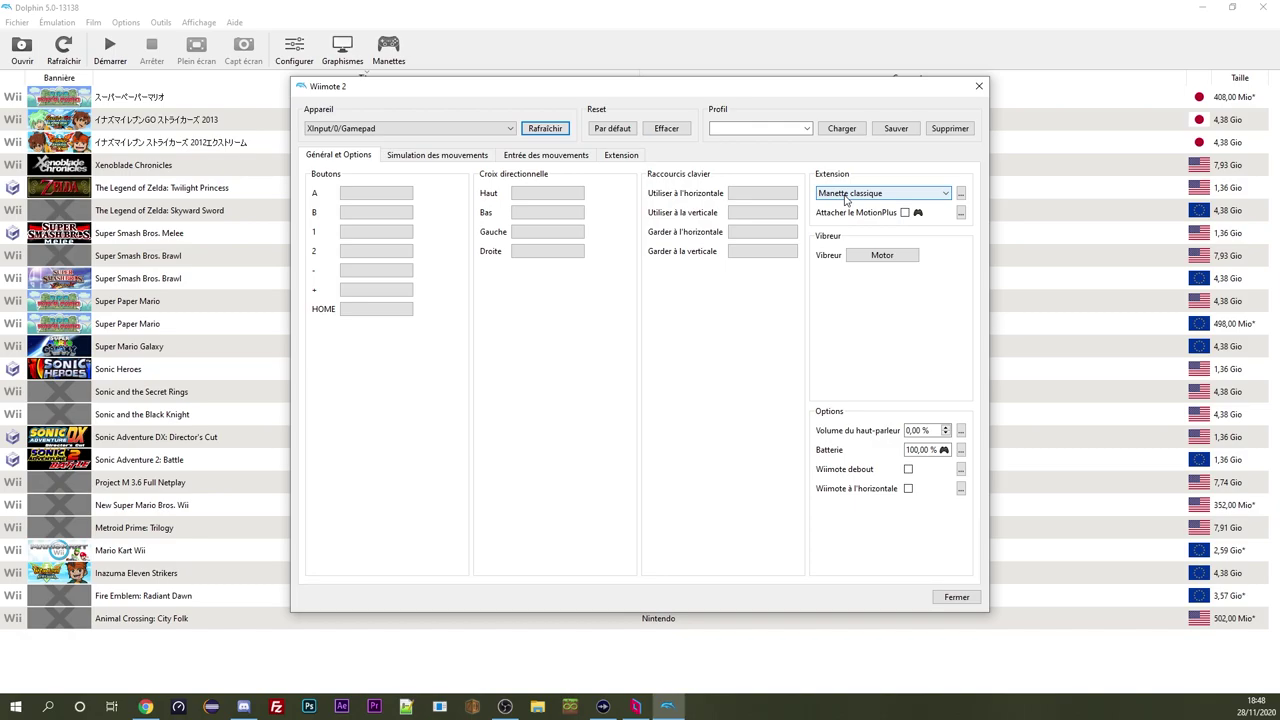
click(845, 197)
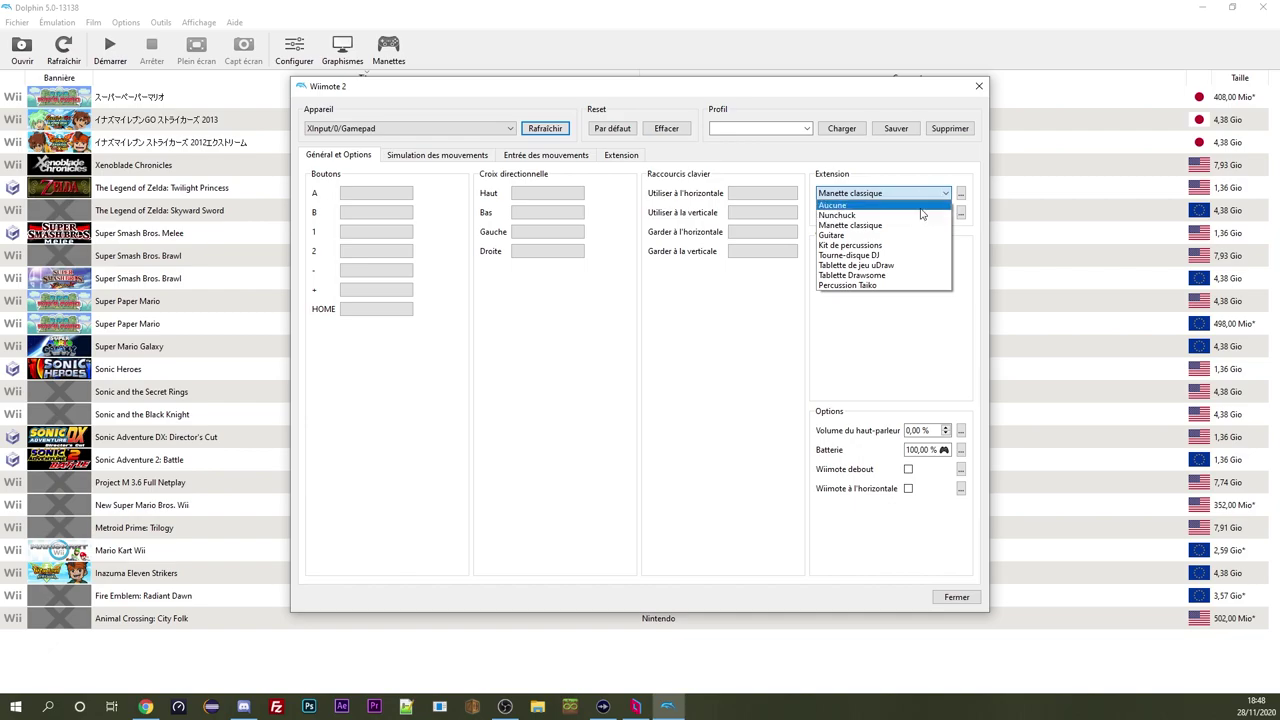
click(673, 341)
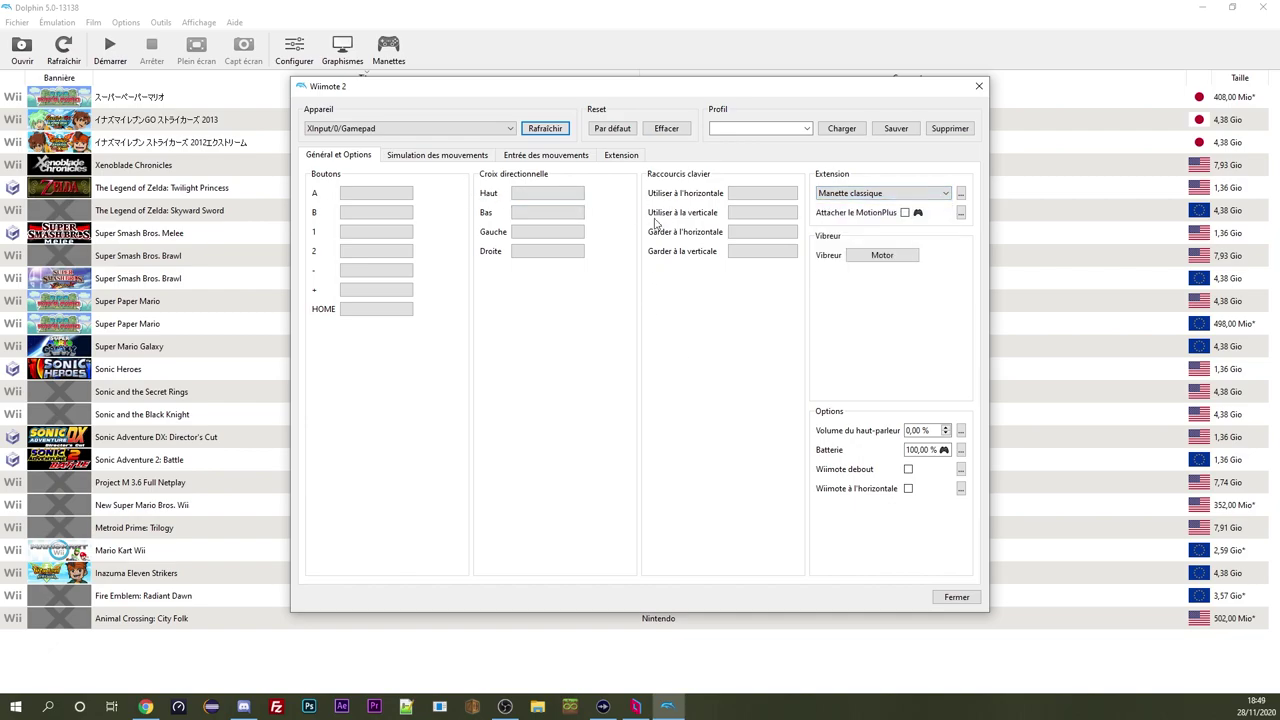
click(880, 193)
click(880, 193)
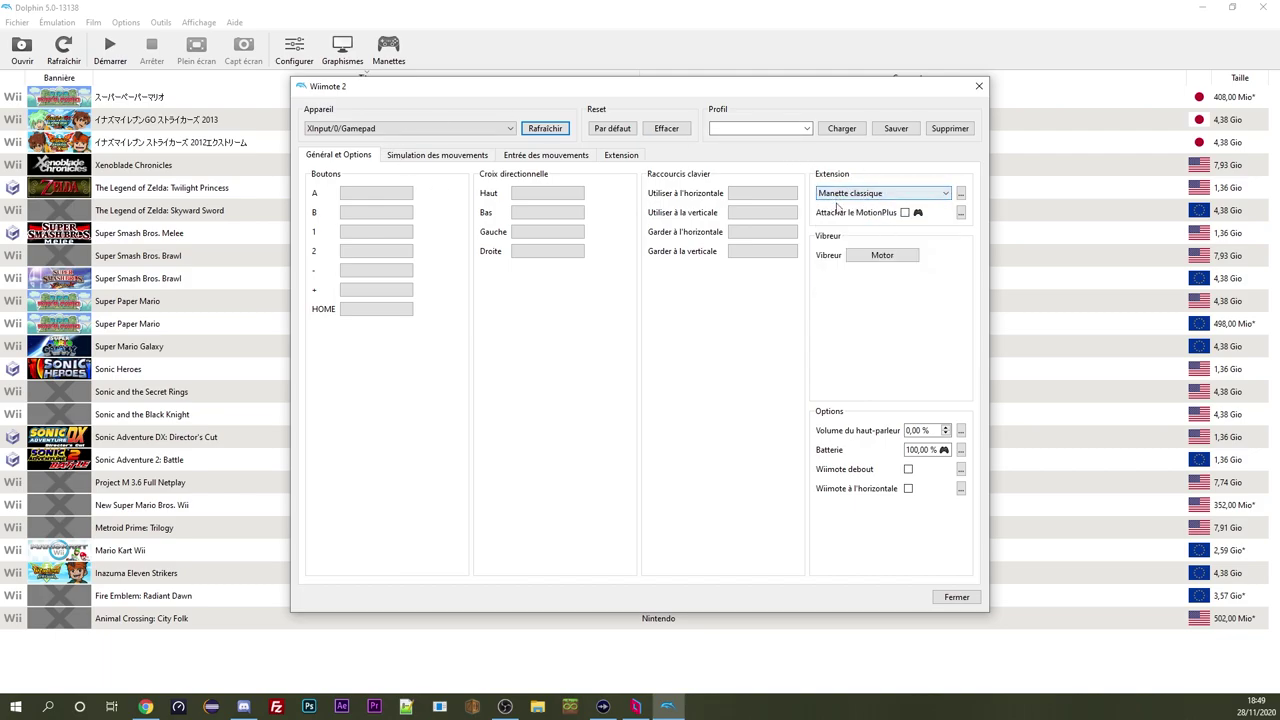
Reset Wiimote 2's mapping to defaults and set its extension to Manette classique
click(530, 160)
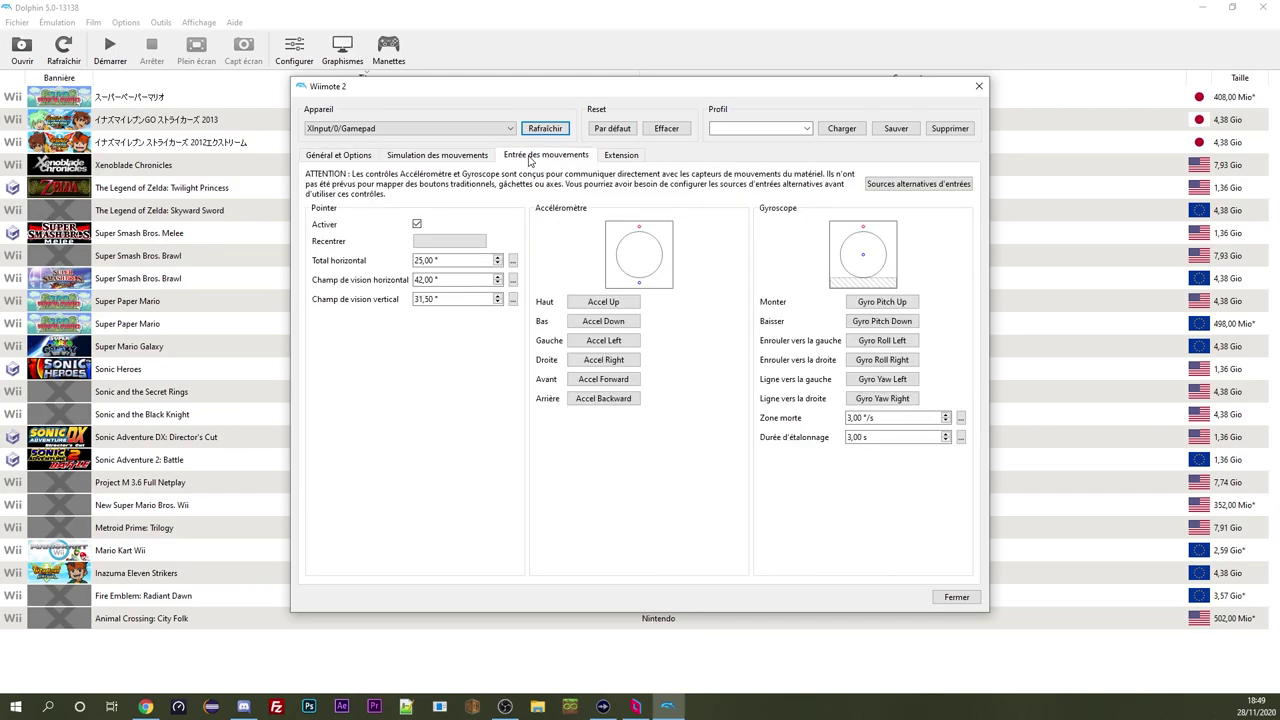
click(622, 160)
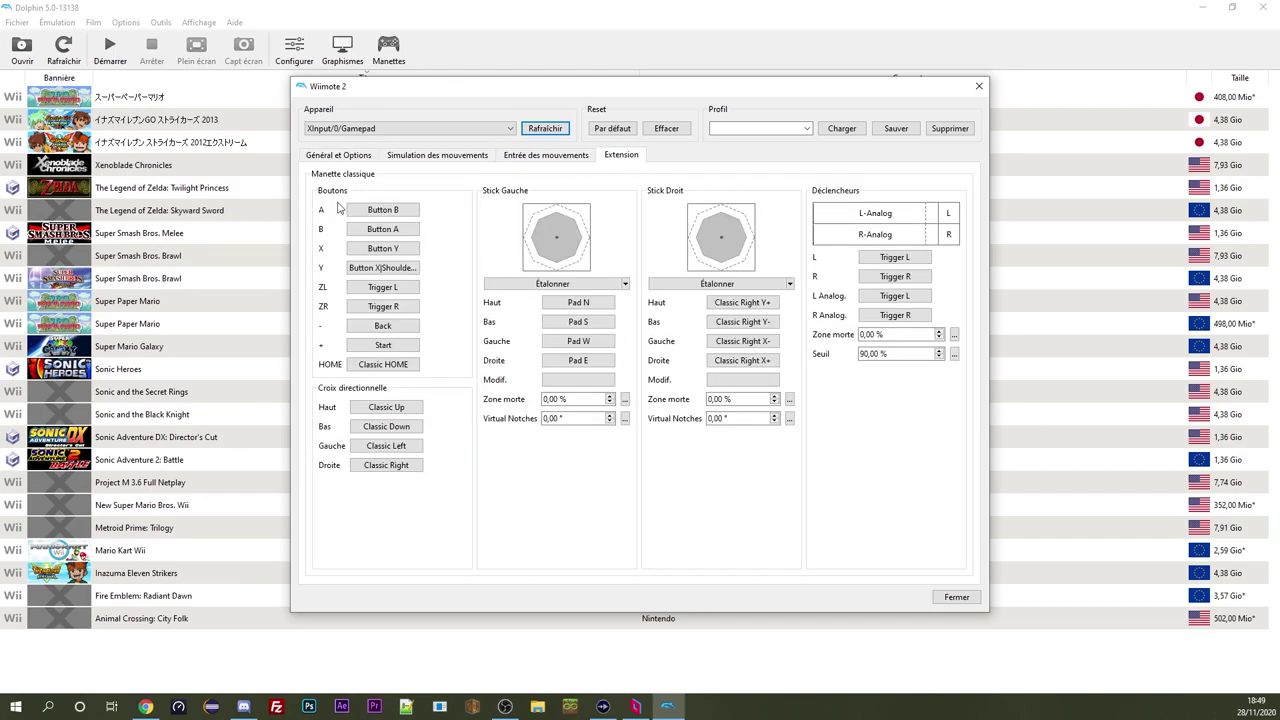
click(806, 128)
click(806, 128)
click(612, 128)
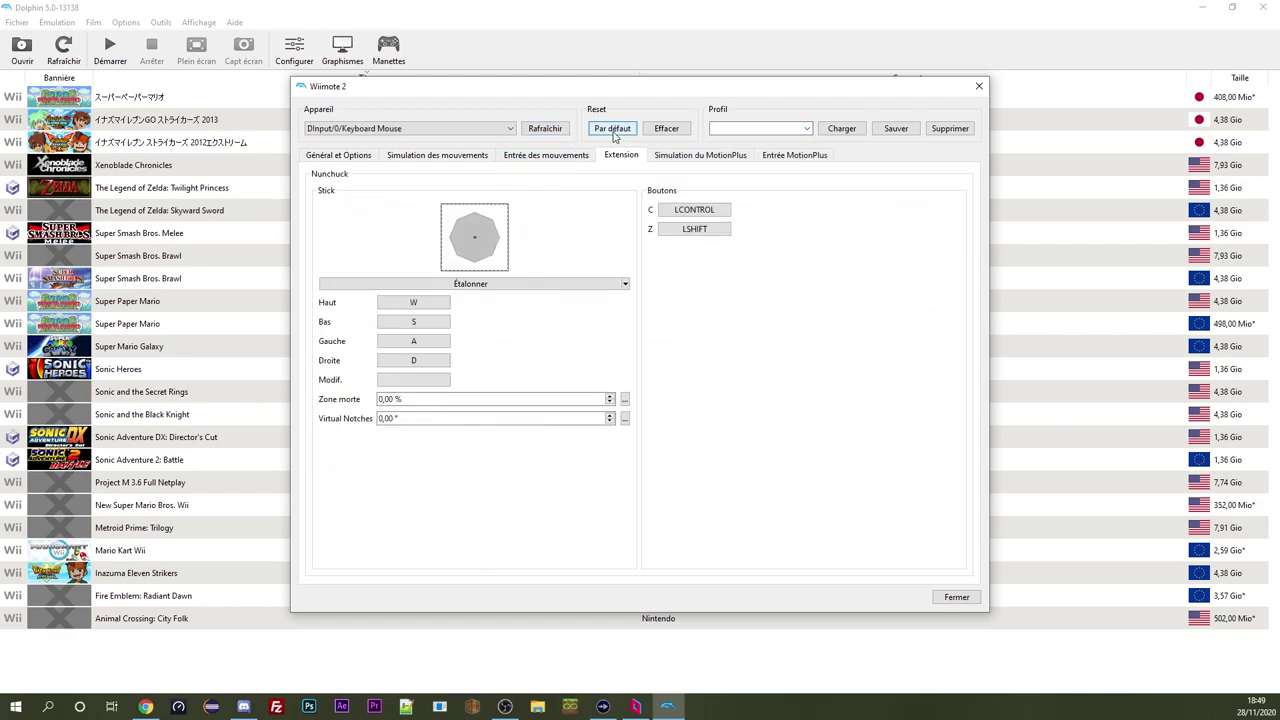
click(350, 154)
click(855, 194)
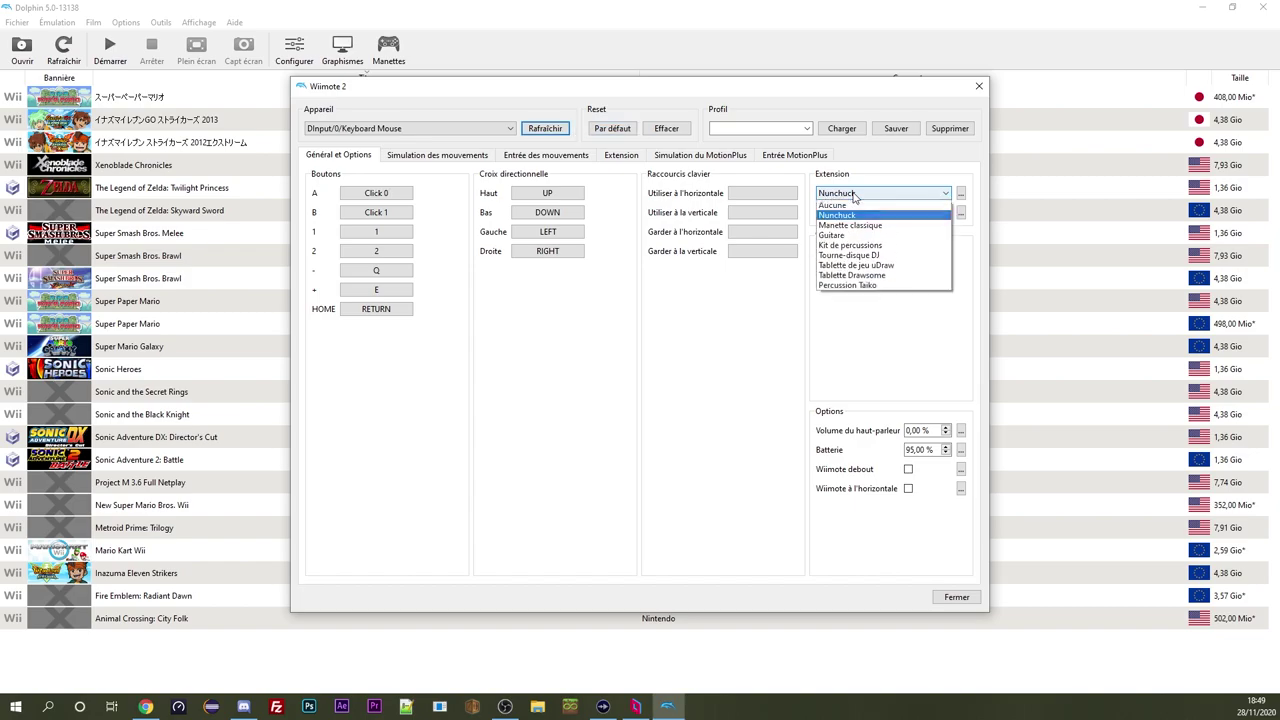
click(850, 210)
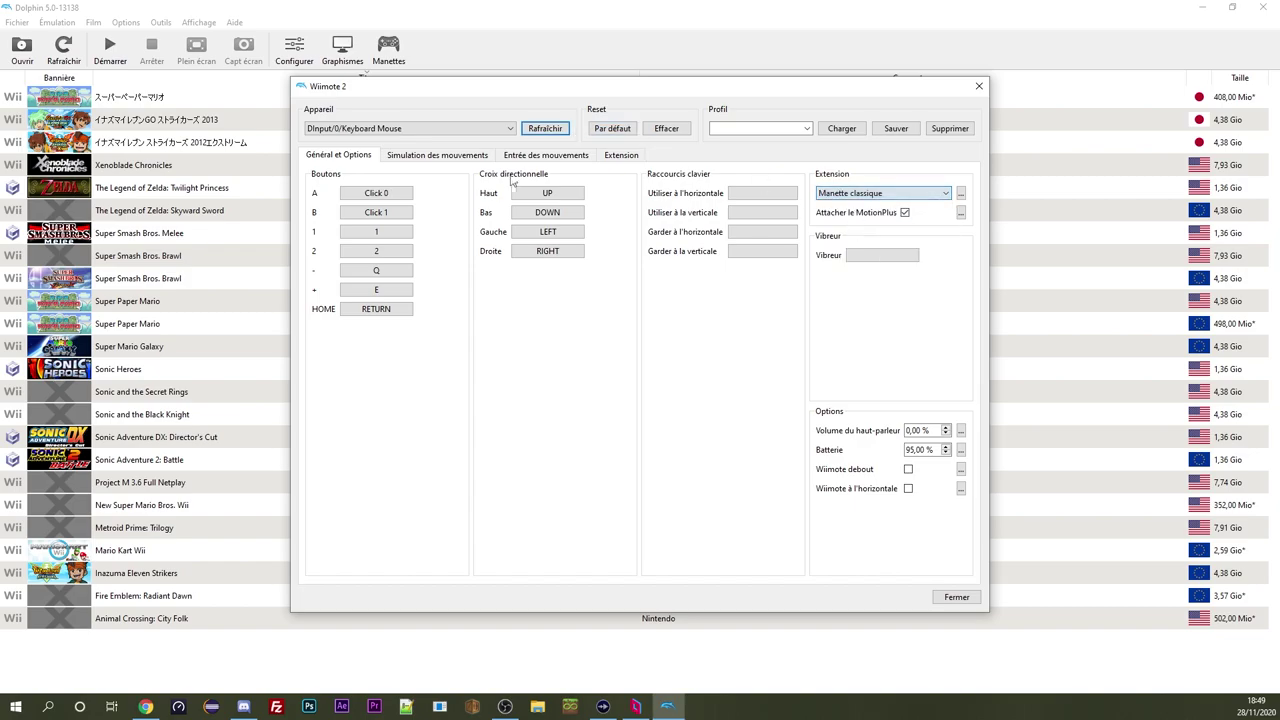
Clear the Wiimote's keyboard-and-mouse mappings for A, B, 1, 2, -, + and remaining buttons
right_click(399, 199)
click(733, 513)
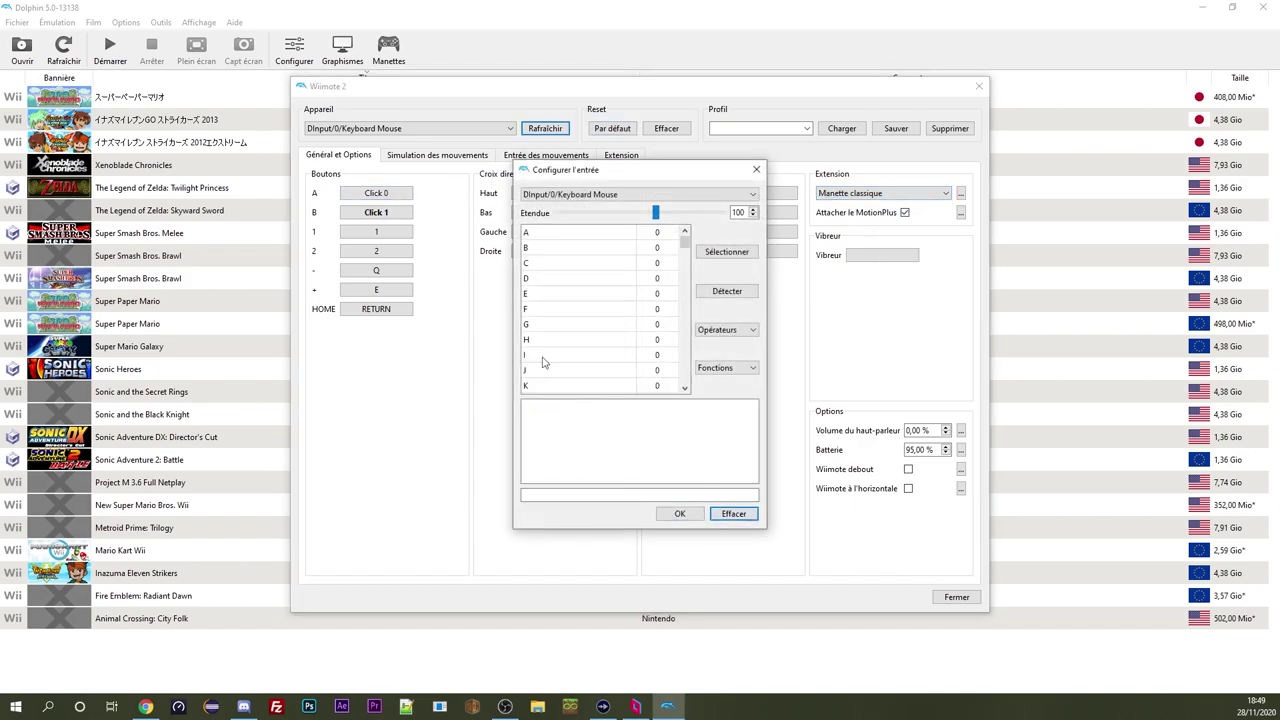
click(756, 169)
middle_click(376, 193)
middle_click(376, 212)
middle_click(378, 232)
middle_click(376, 251)
middle_click(376, 270)
middle_click(376, 289)
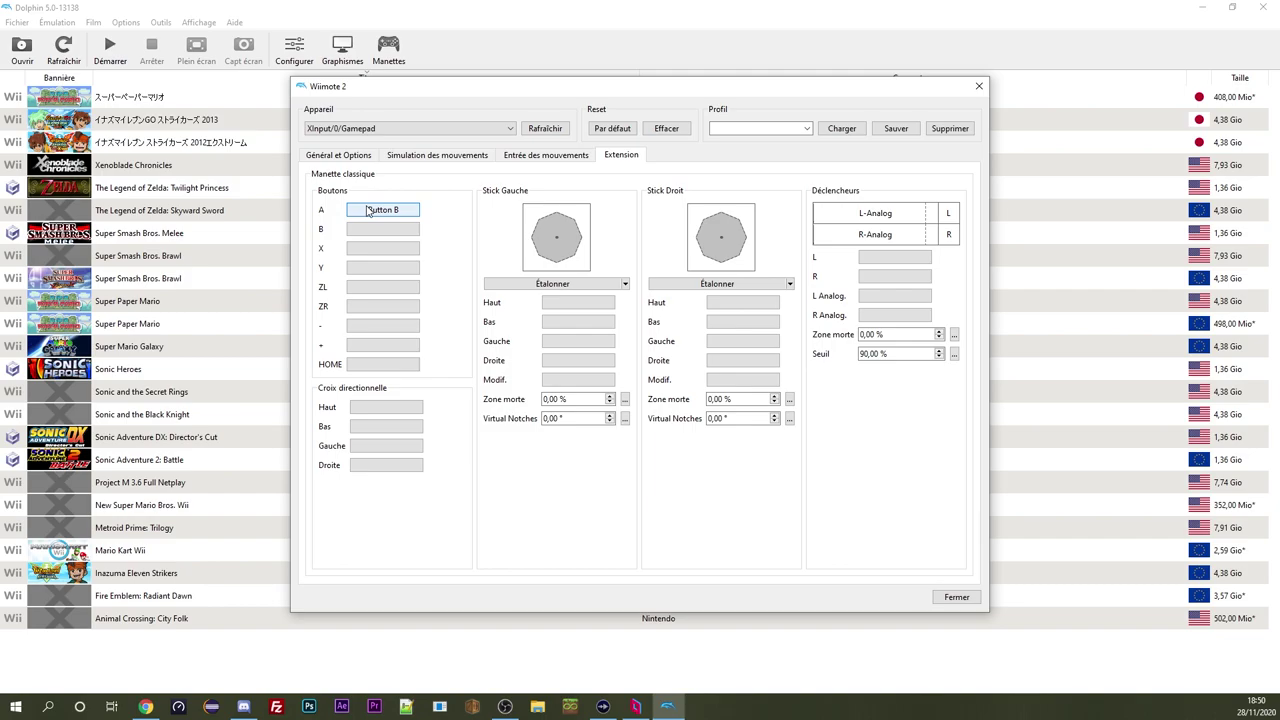
Bind classic B and X to gamepad buttons and save the mappings as profile 'Test'
click(360, 236)
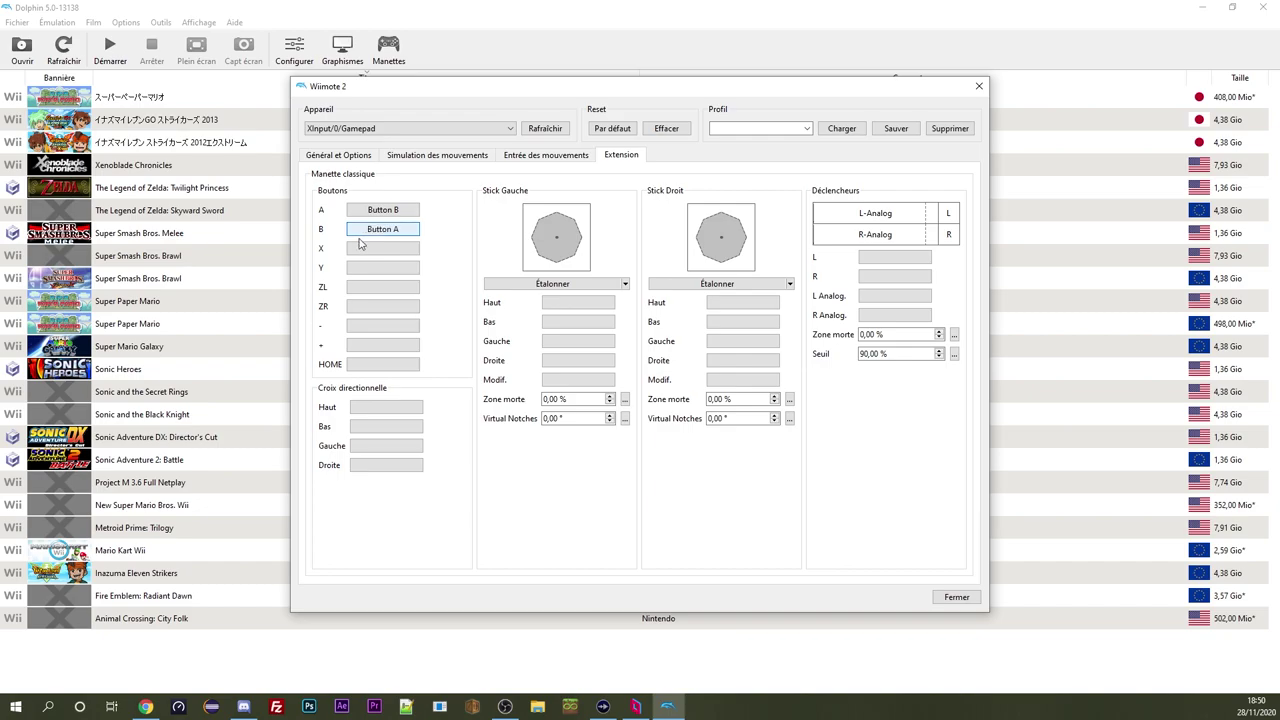
click(360, 257)
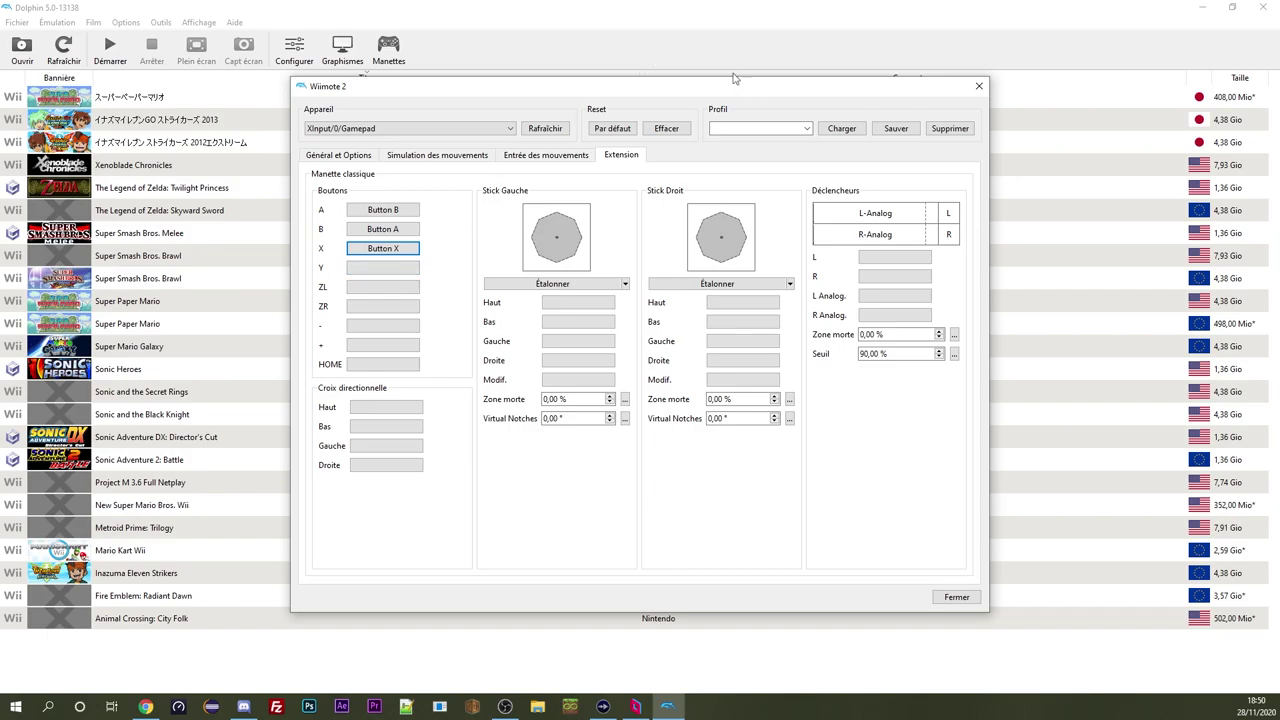
click(730, 127)
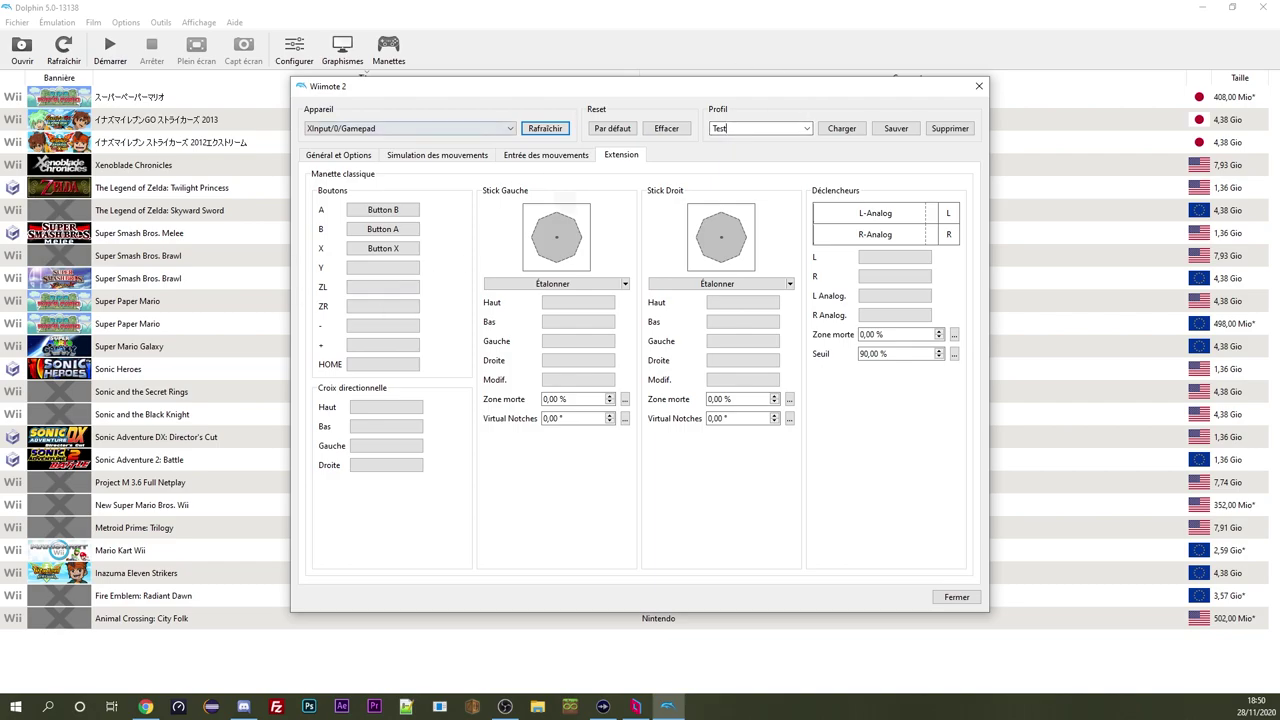
click(845, 130)
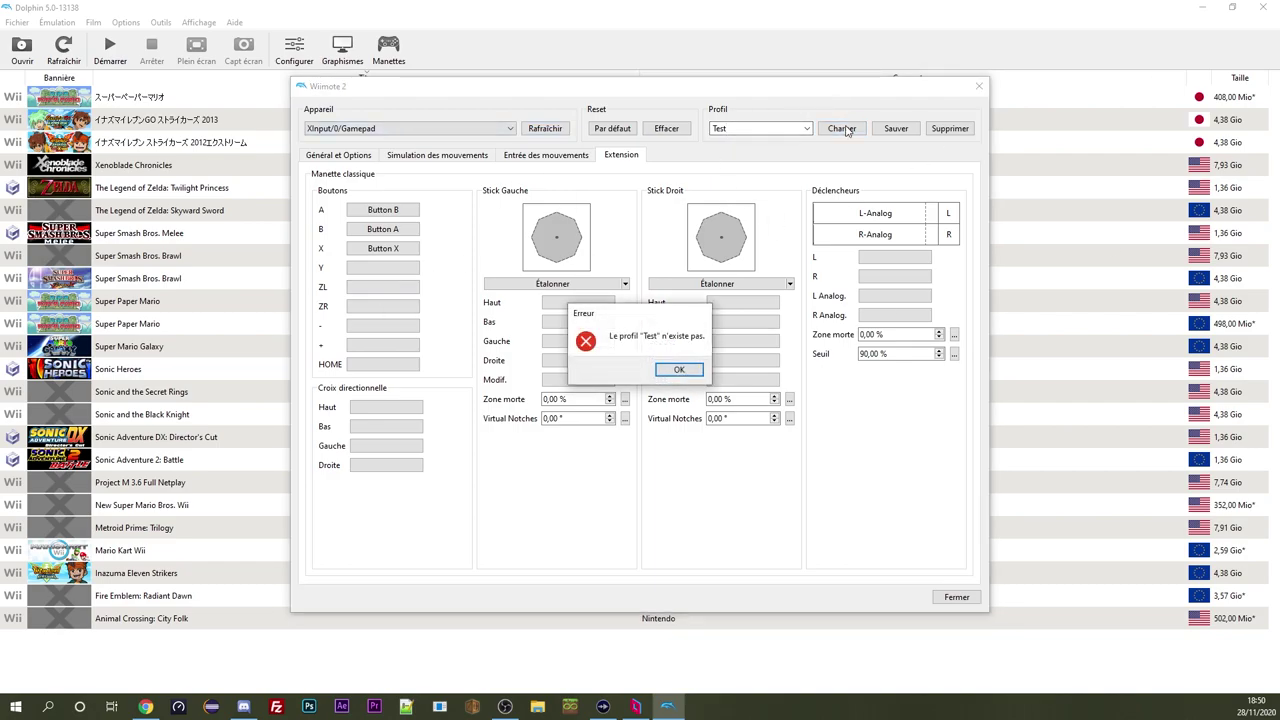
click(657, 440)
click(903, 130)
Load the 'Test' profile, then delete it with Supprimer
click(737, 125)
click(733, 160)
click(831, 129)
click(808, 128)
click(949, 128)
click(949, 128)
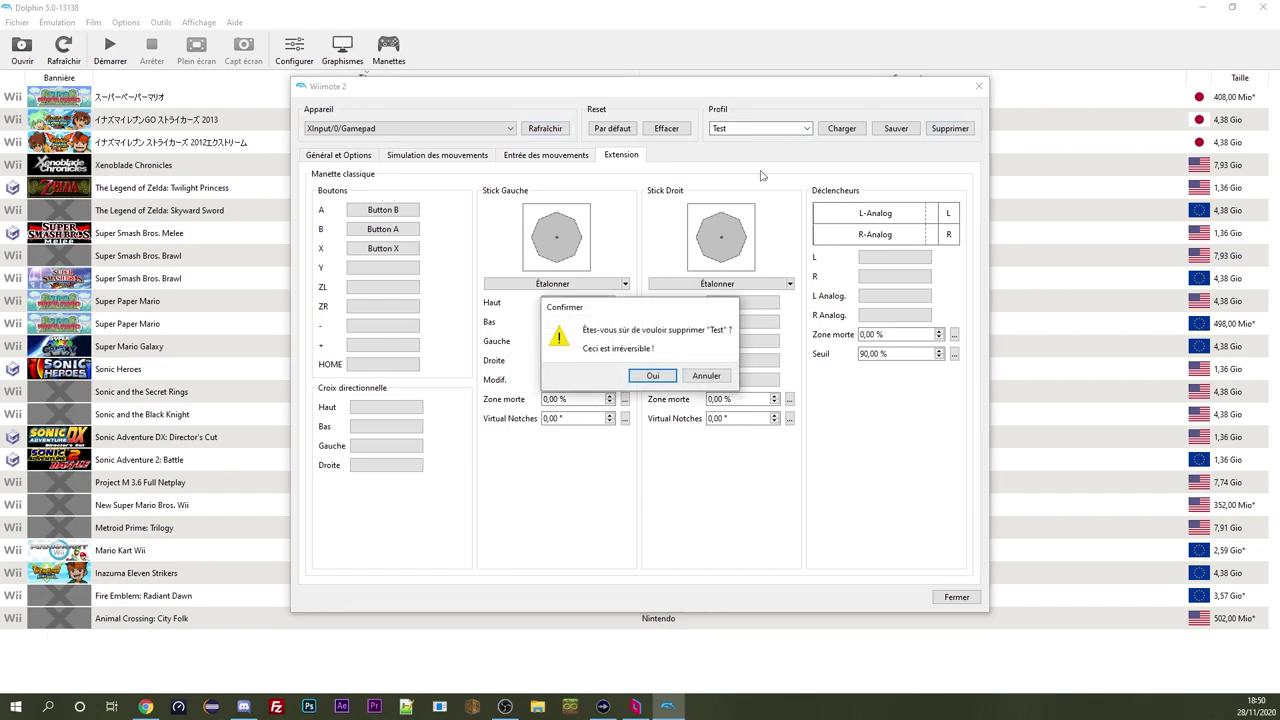
click(652, 375)
Select the 'Shuu' profile and load its mappings with Charger
click(807, 130)
click(730, 151)
click(841, 128)
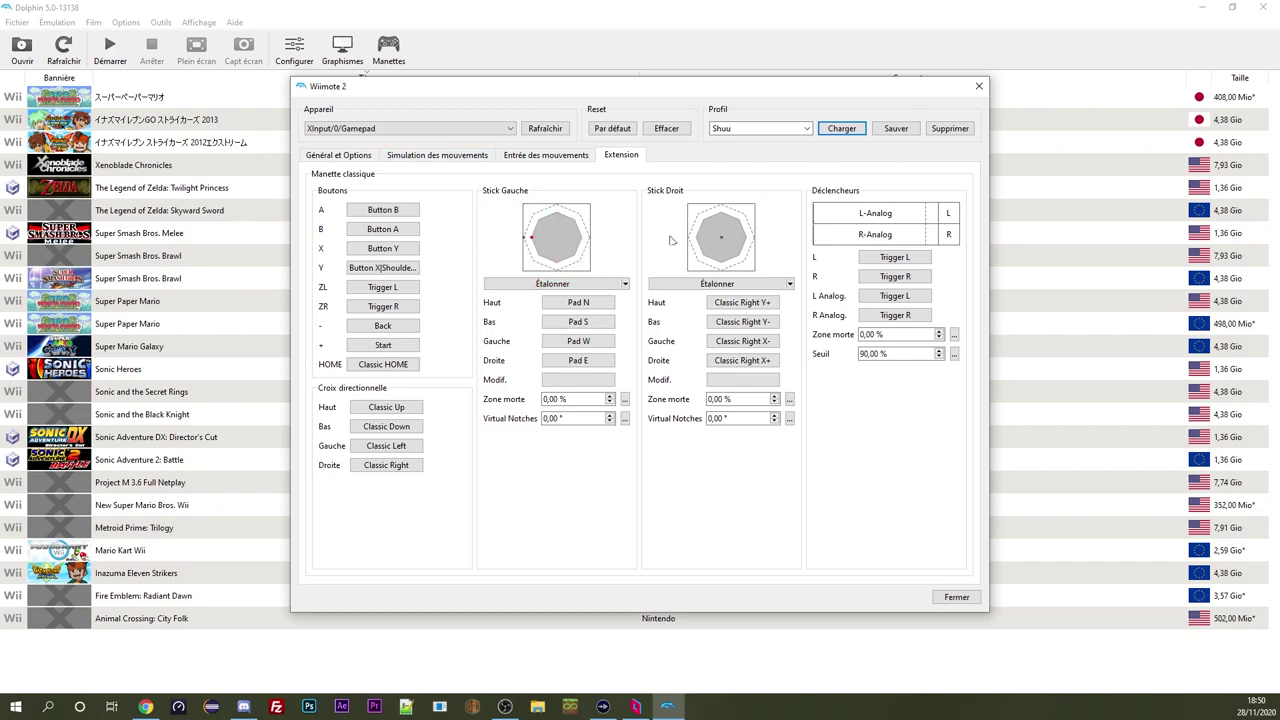
Close Wiimote 2's window, set Wiimote 3 to 'Wiimote émulée' and list its input devices
click(957, 598)
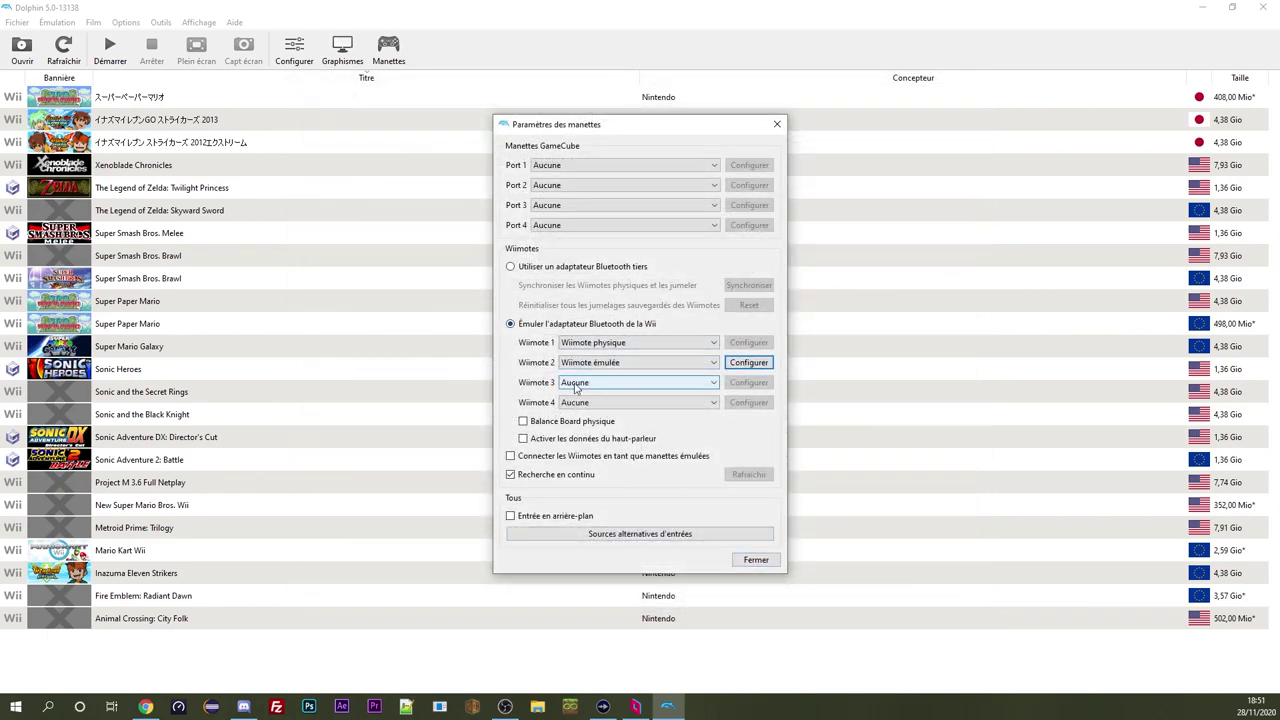
click(576, 386)
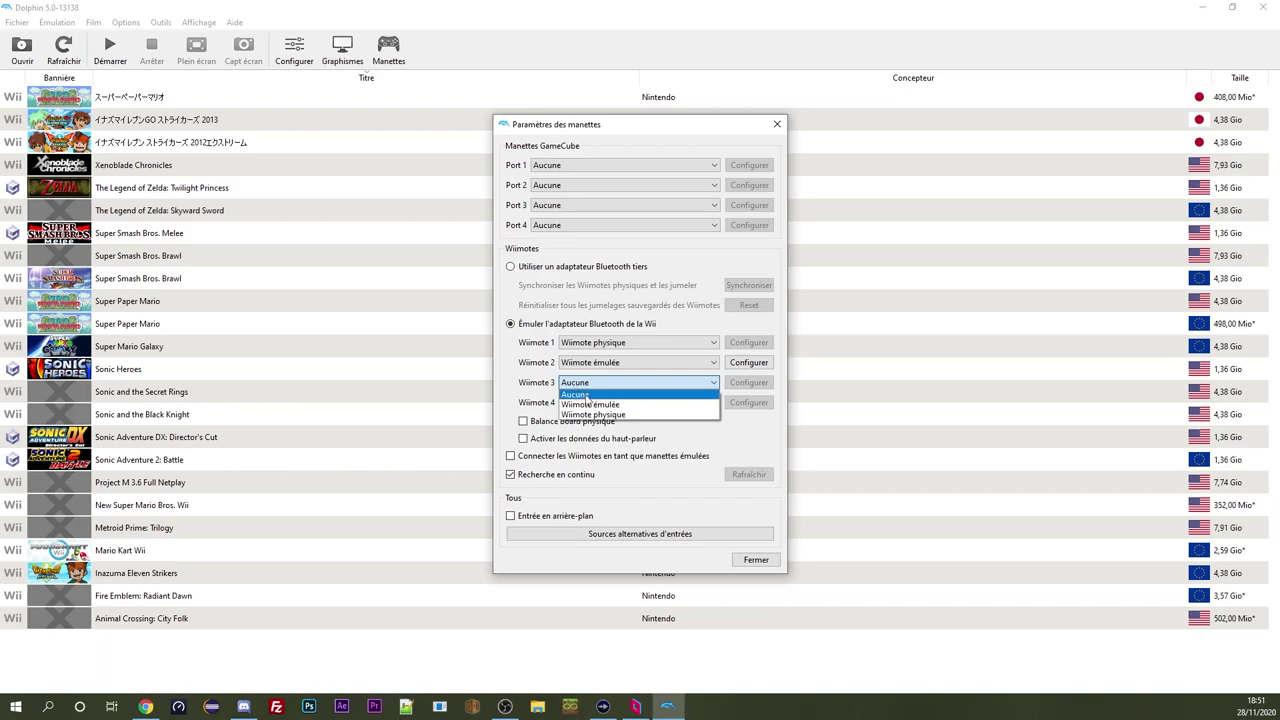
click(590, 404)
click(748, 382)
click(507, 130)
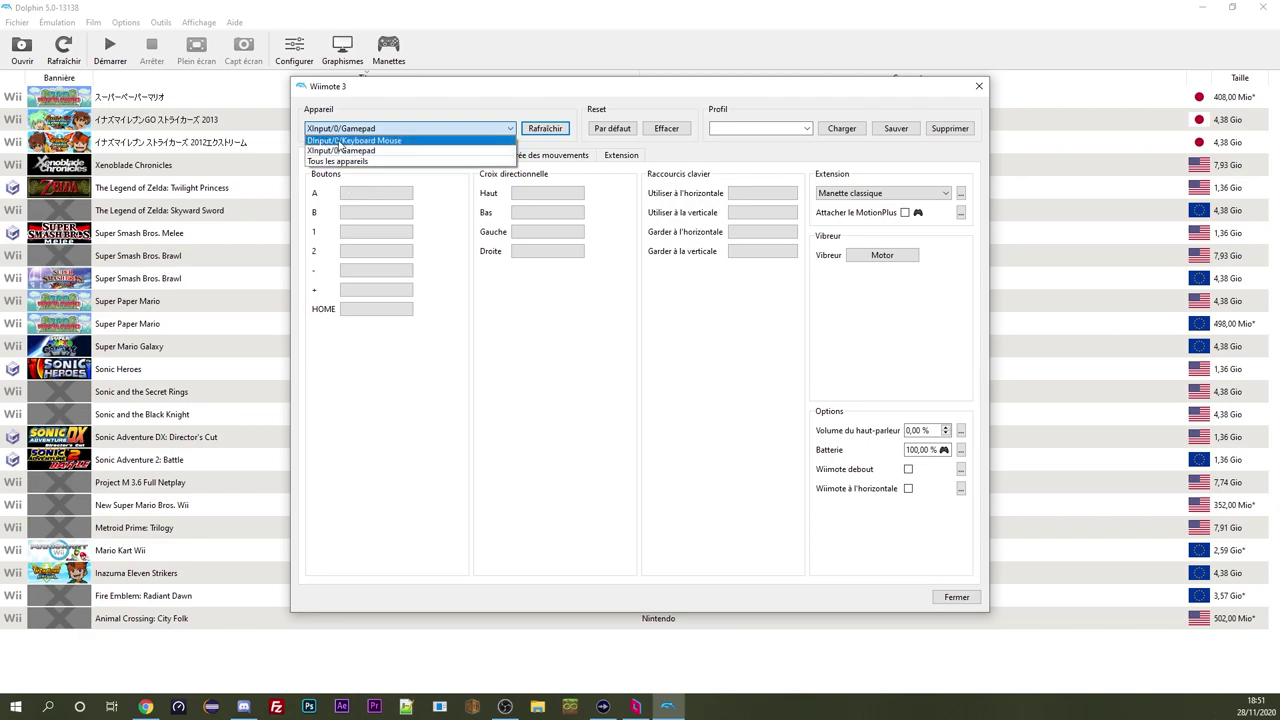
Keep Wiimote 3 as an emulated Wiimote on the XInput/0/Gamepad device and close its configuration
click(680, 438)
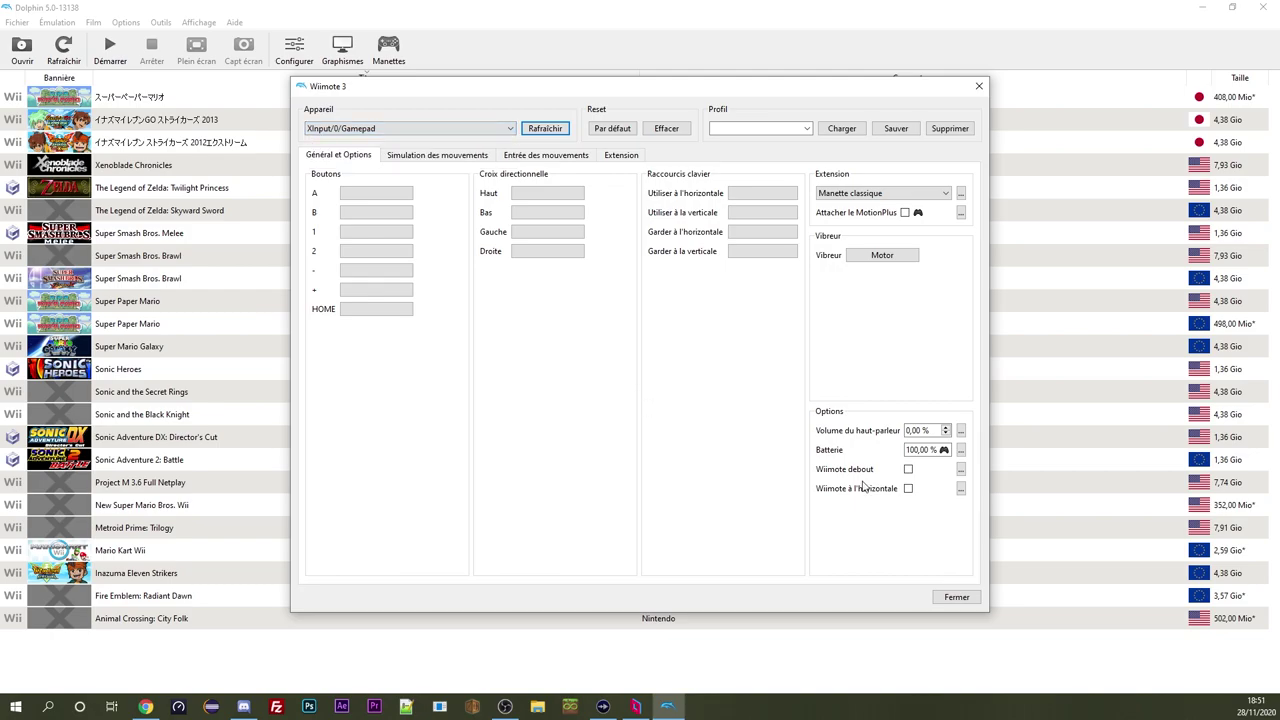
click(955, 597)
click(625, 382)
click(598, 404)
Set Wiimote 2 to Aucune and close the controller settings
click(590, 362)
click(587, 375)
click(745, 560)
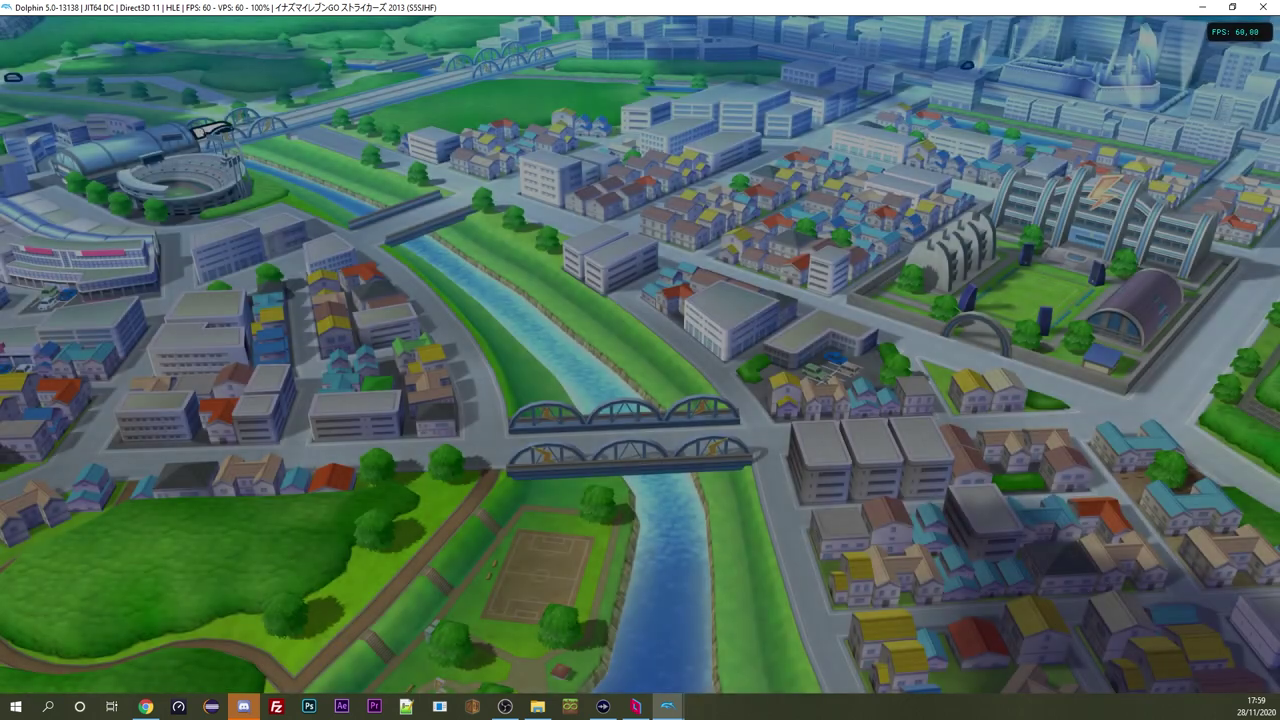
Load the save, test both player tokens, and return to the main menu with Oui
key(x)
key(x)
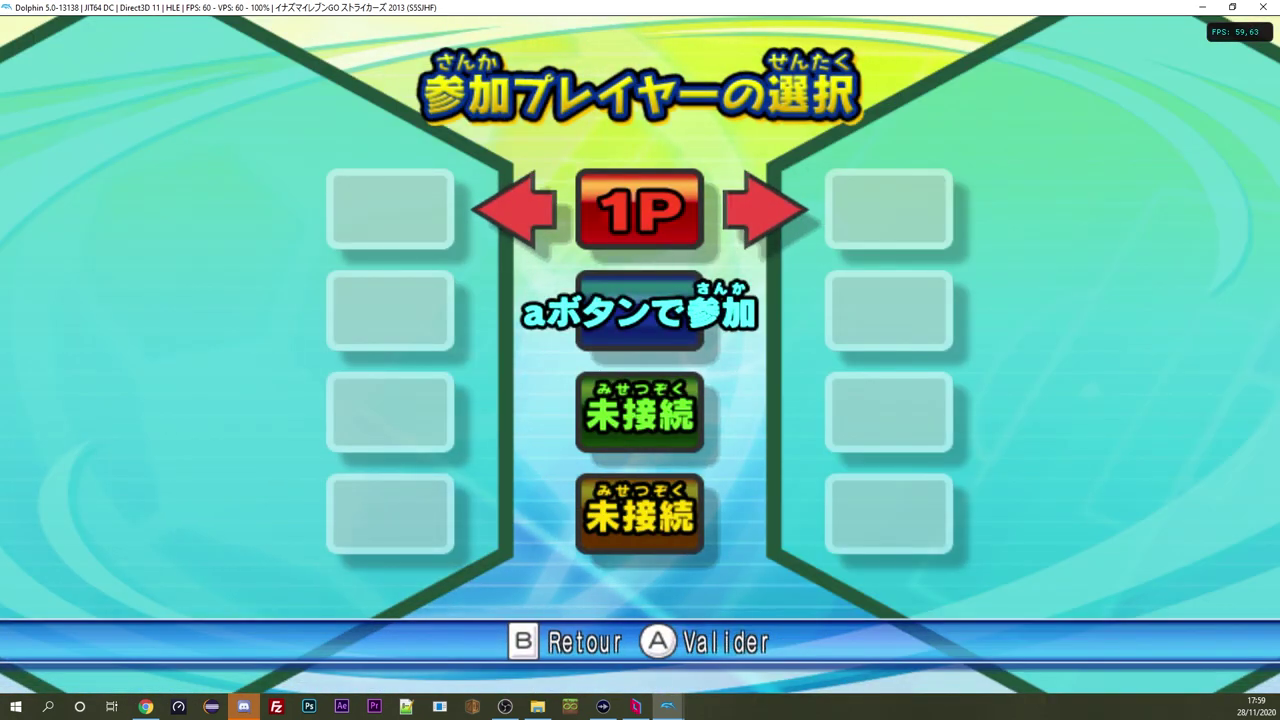
key(Left)
key(Right)
key(Right)
key(Left)
key(Left)
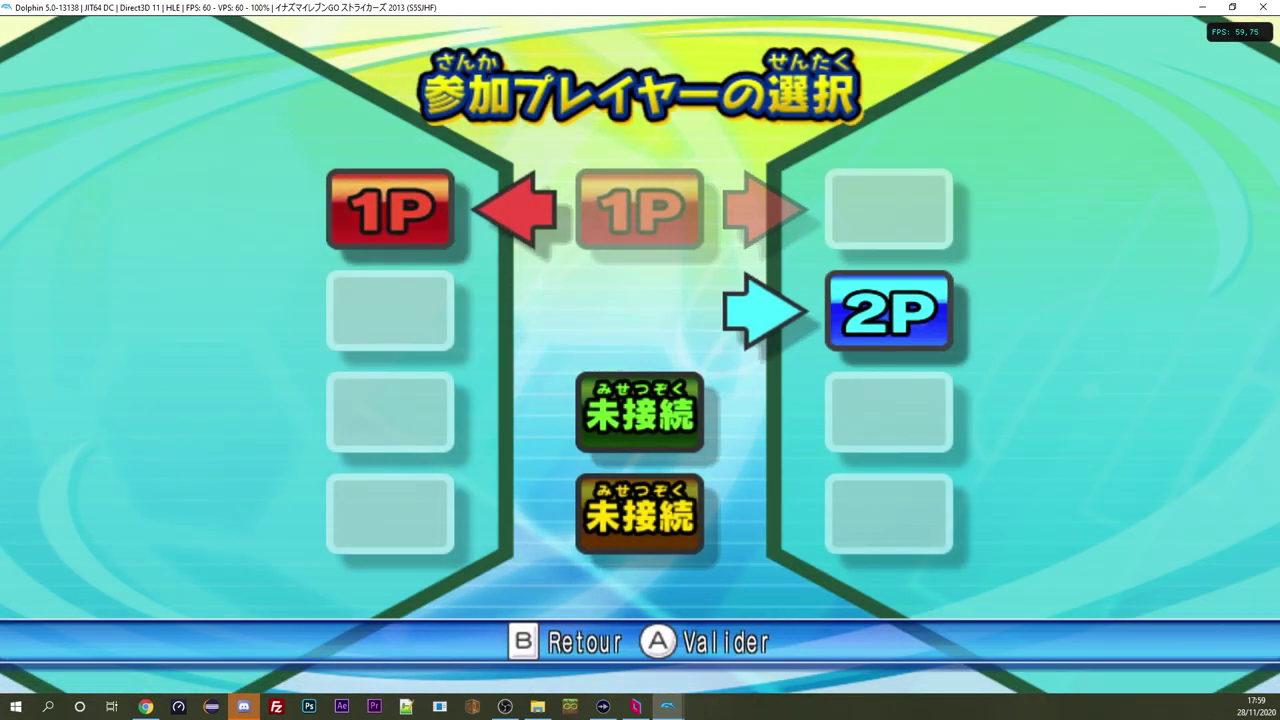
key(Right)
key(Right)
key(Left)
key(Left)
key(Right)
key(z)
key(Up)
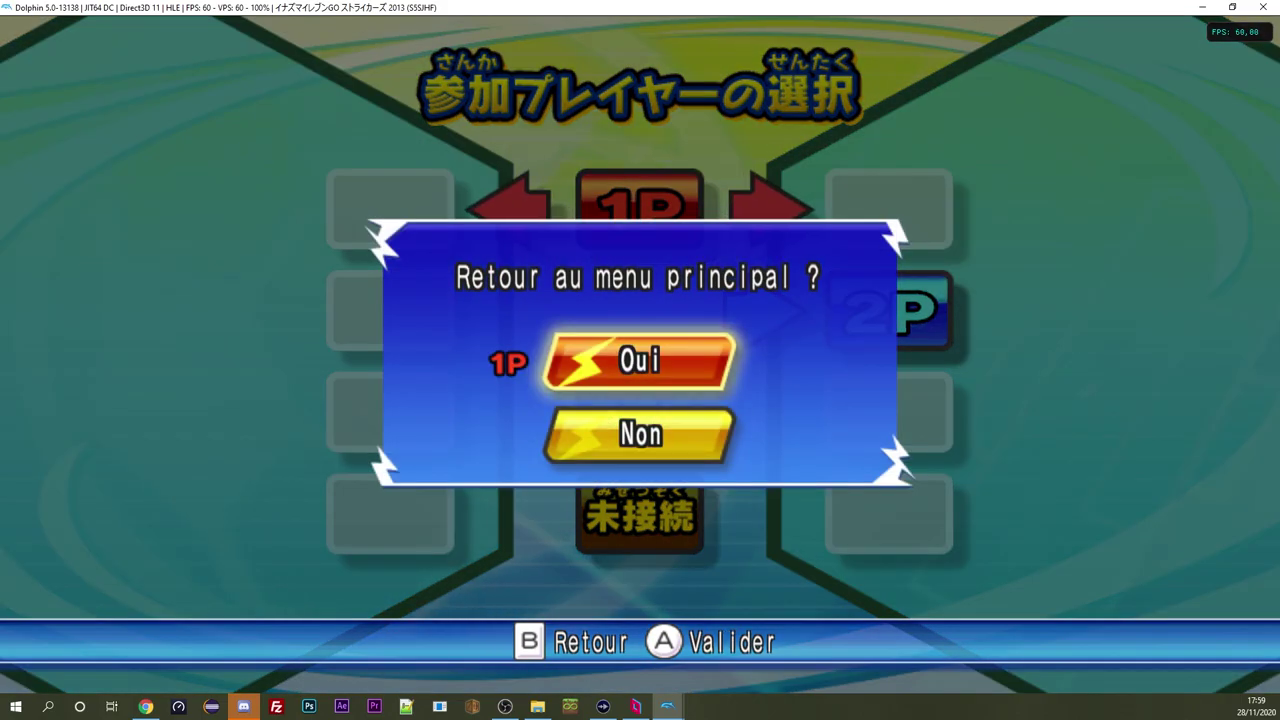
key(x)
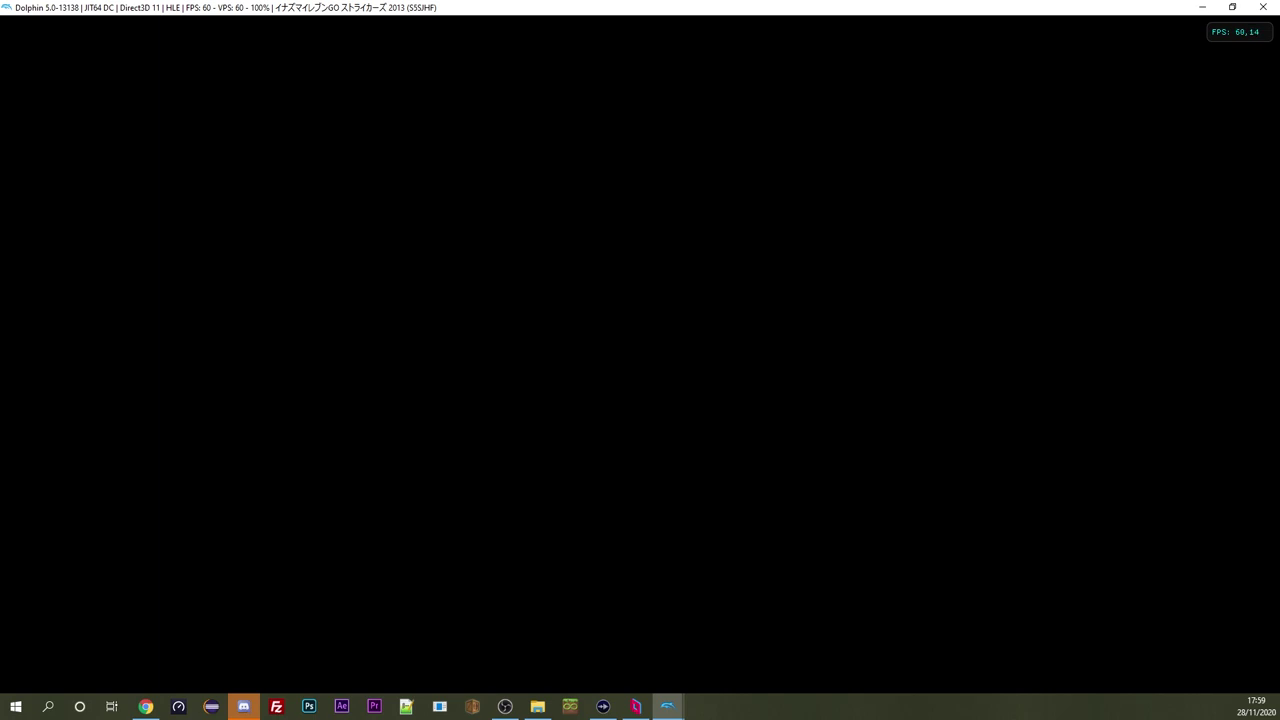
Start a Match amical, answer Non to the controller prompt, and register 1P and 2P
key(x)
key(x)
key(x)
key(Down)
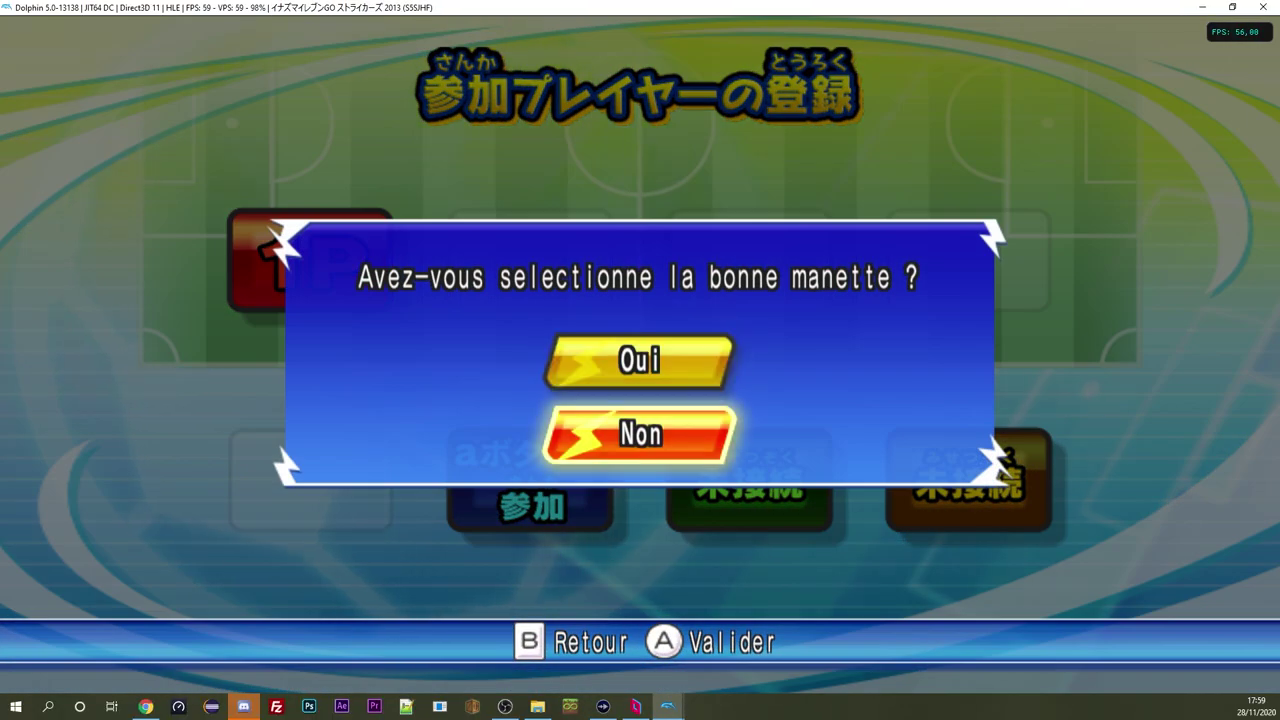
key(x)
key(x)
key(Up)
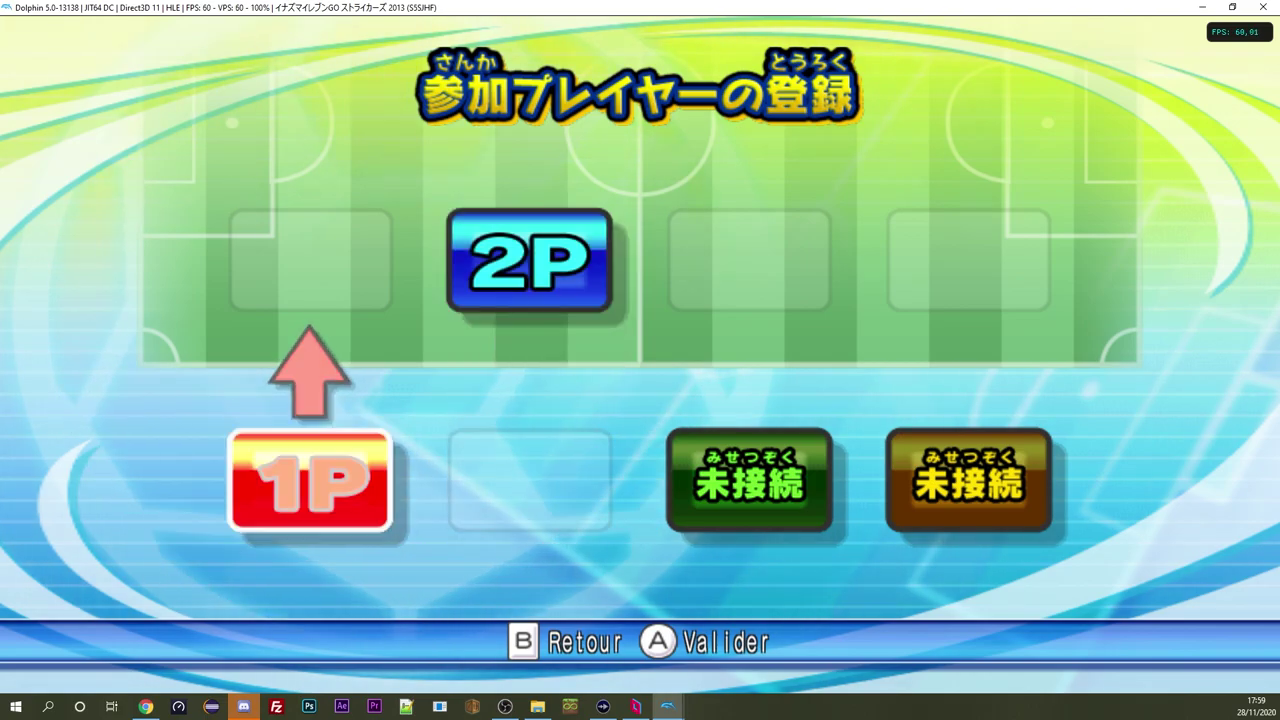
key(Up)
key(x)
key(x)
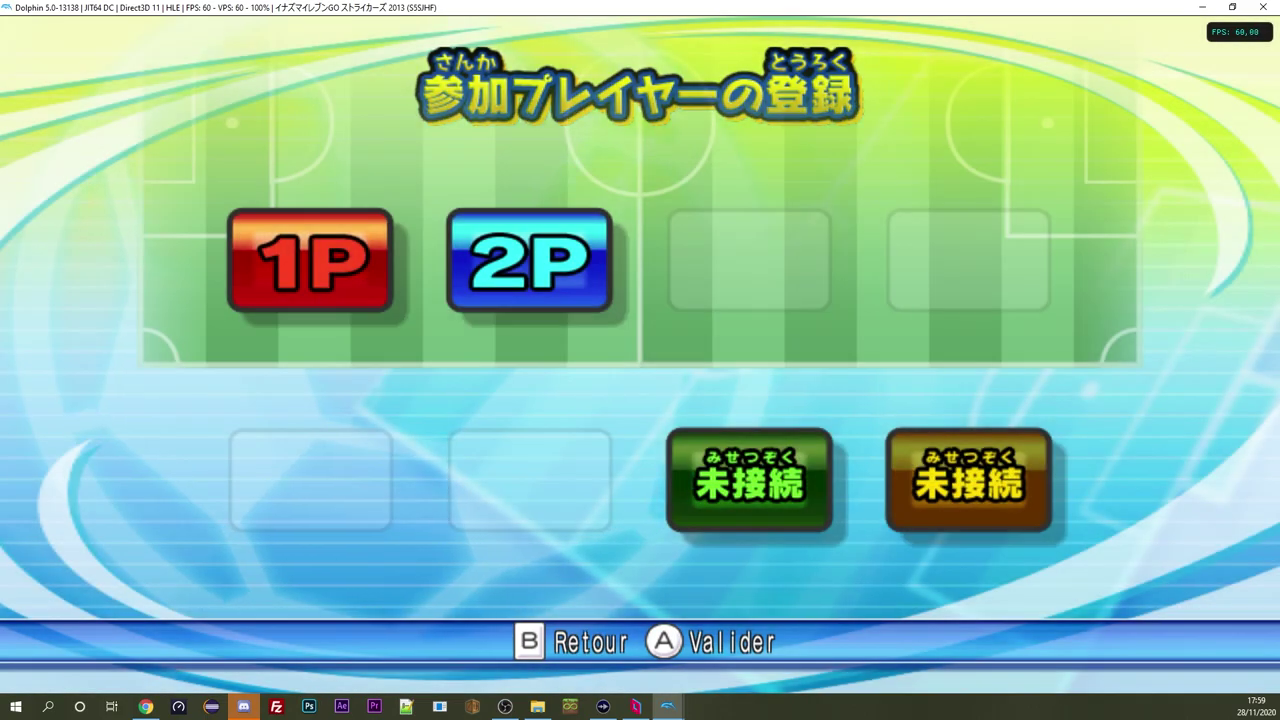
Pick the custom Original Team, confirm Oui, and kick off the two-player match
key(Right)
key(Right)
key(Right)
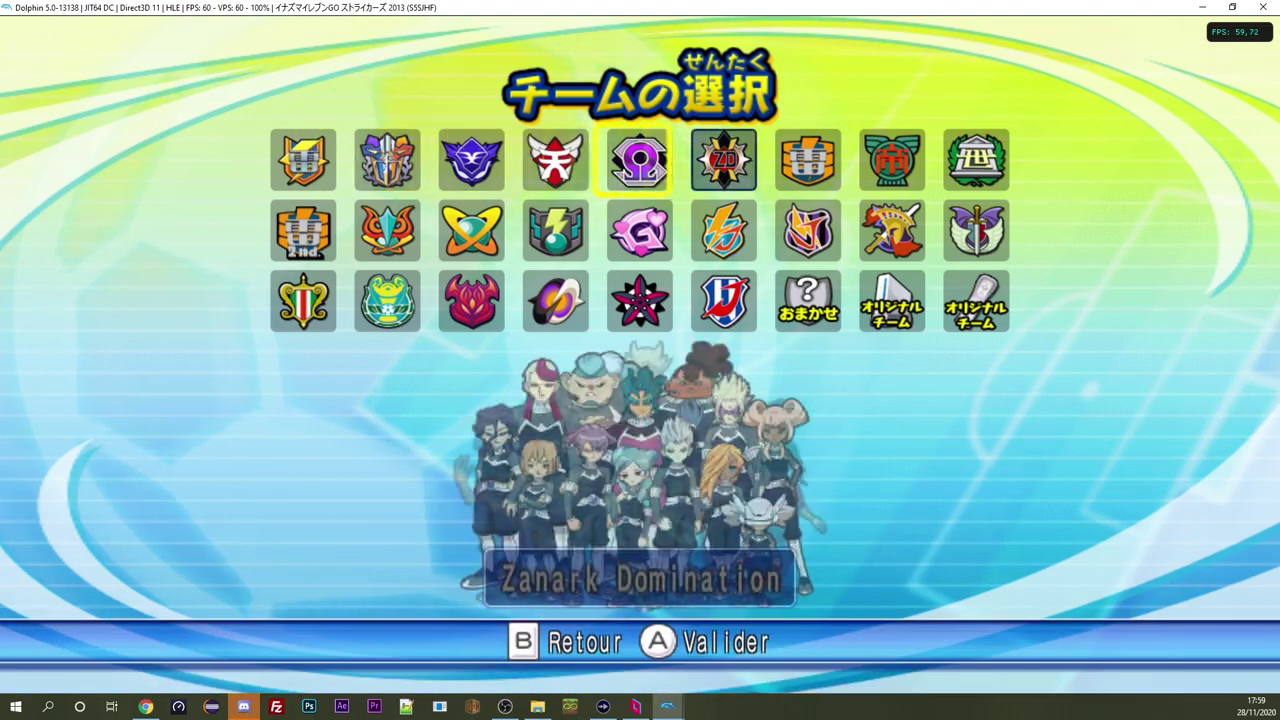
key(Right)
key(Right)
key(Right)
key(Right)
key(Right)
key(Left)
key(Down)
key(Down)
key(x)
key(x)
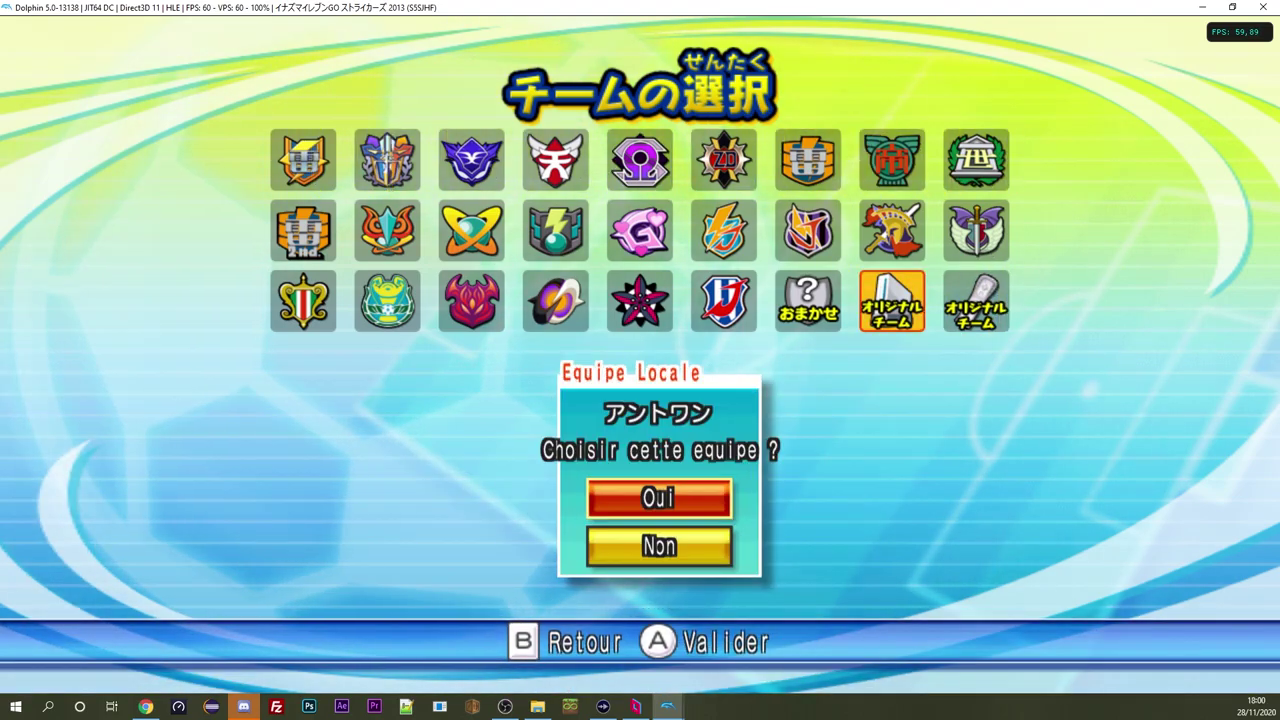
key(x)
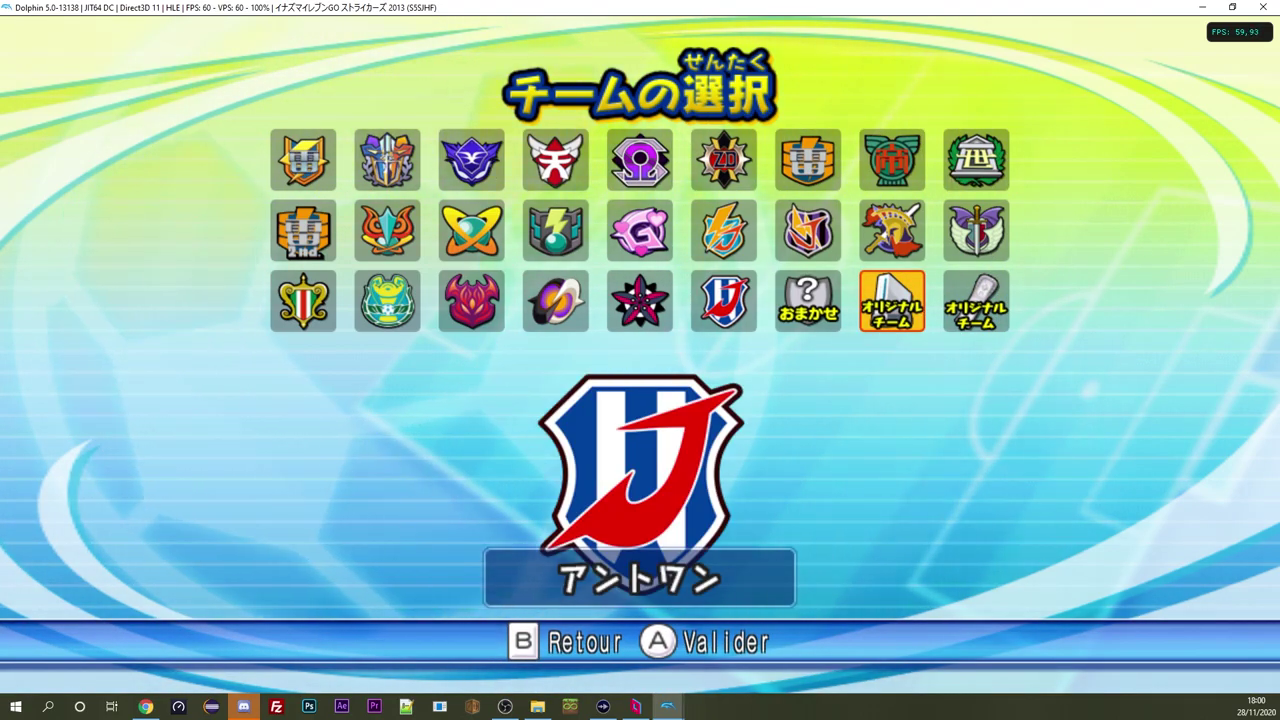
key(x)
key(z)
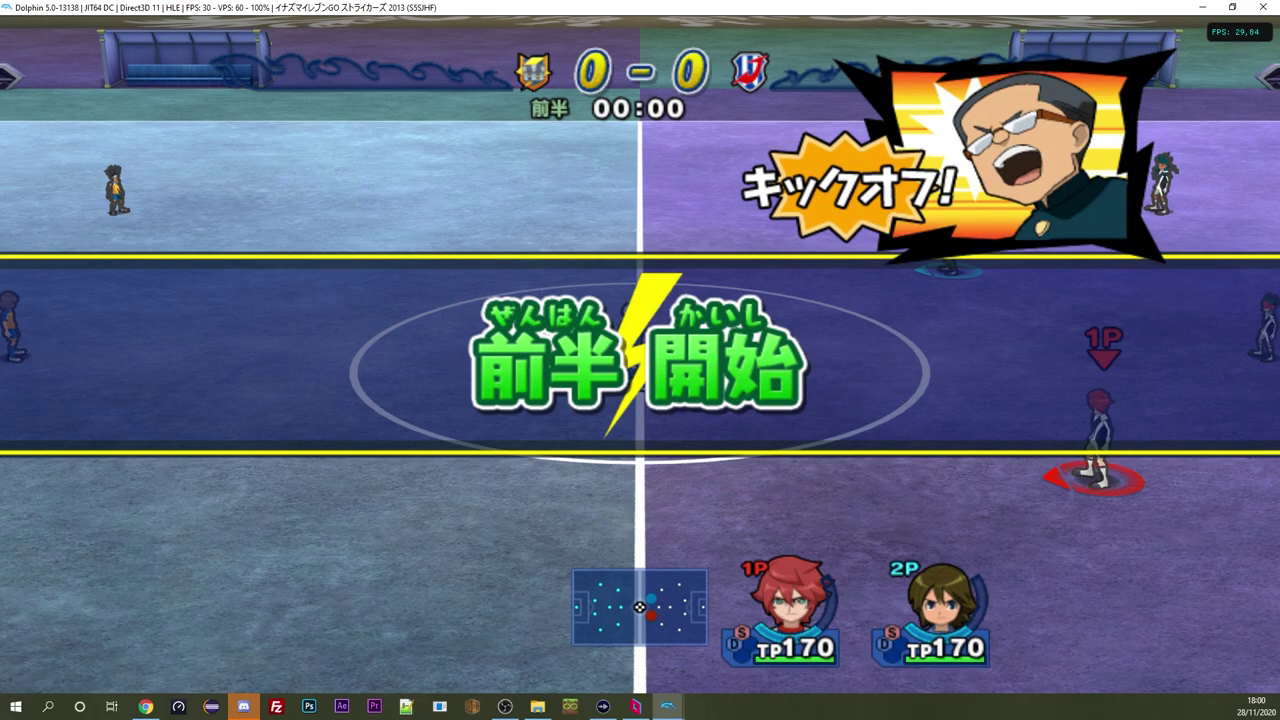